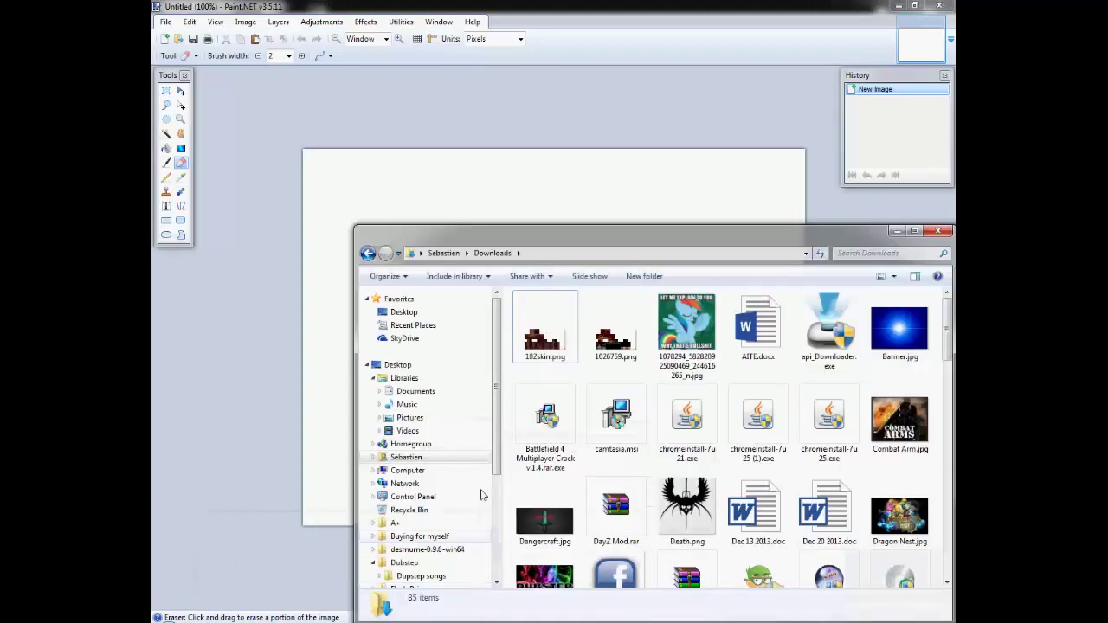
- Open Banner.jpg from the Downloads folder as its own image and resize it to 1280 by 720 pixels
mouse_move(899, 330)
left_mouse_down()
mouse_move(713, 233)
mouse_move(587, 185)
mouse_move(583, 195)
left_mouse_up()
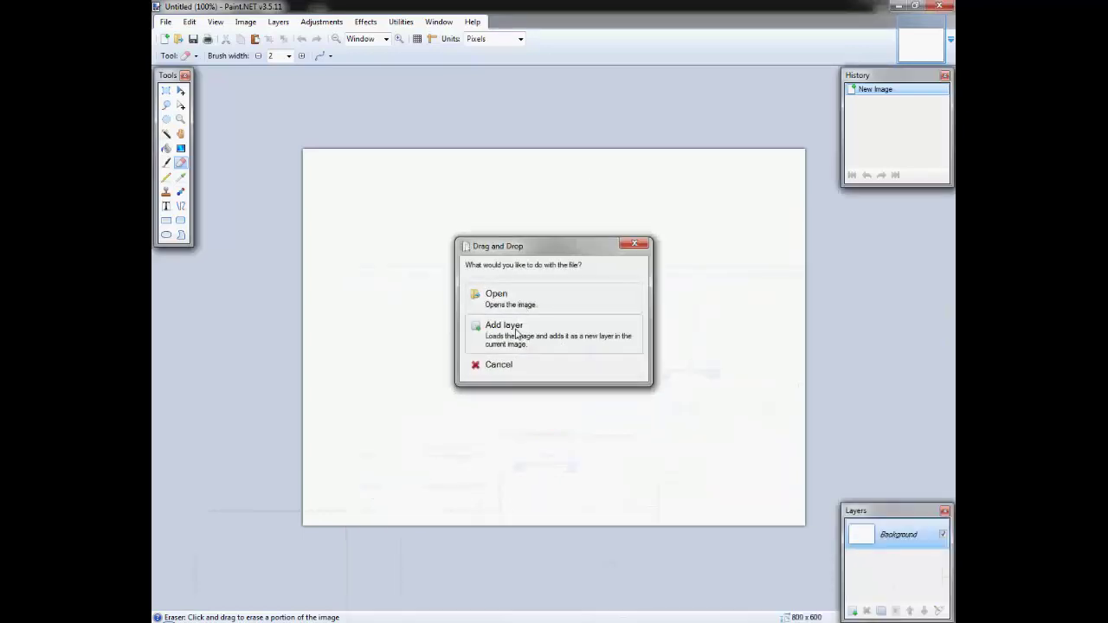
left_click(507, 299)
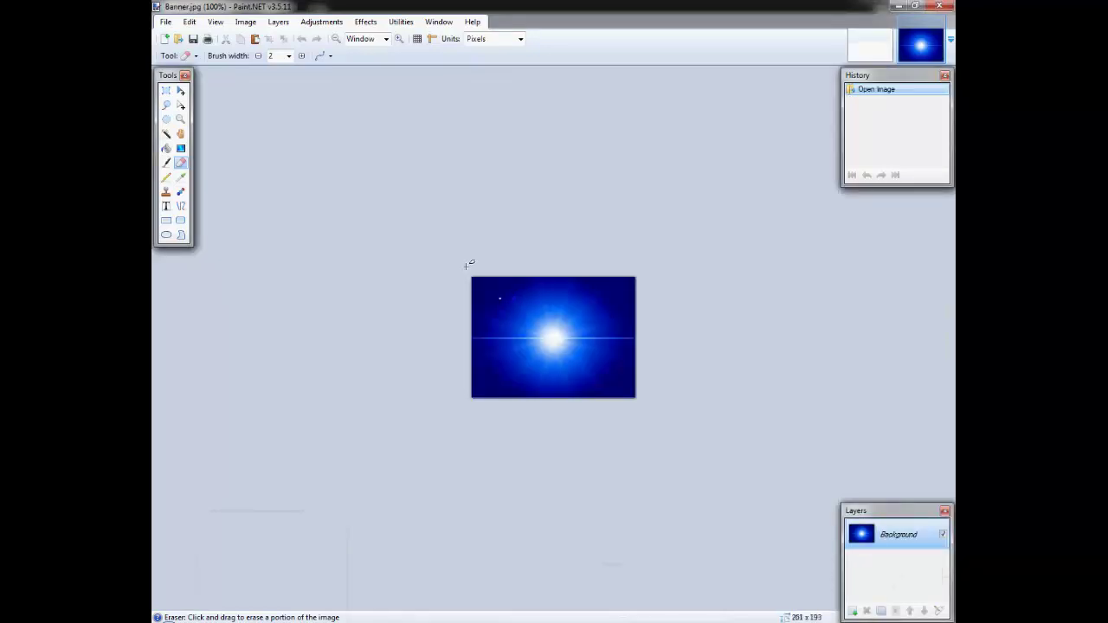
left_click(246, 22)
left_click(255, 54)
type("1280")
left_click_drag(556, 318, 603, 319)
type("720")
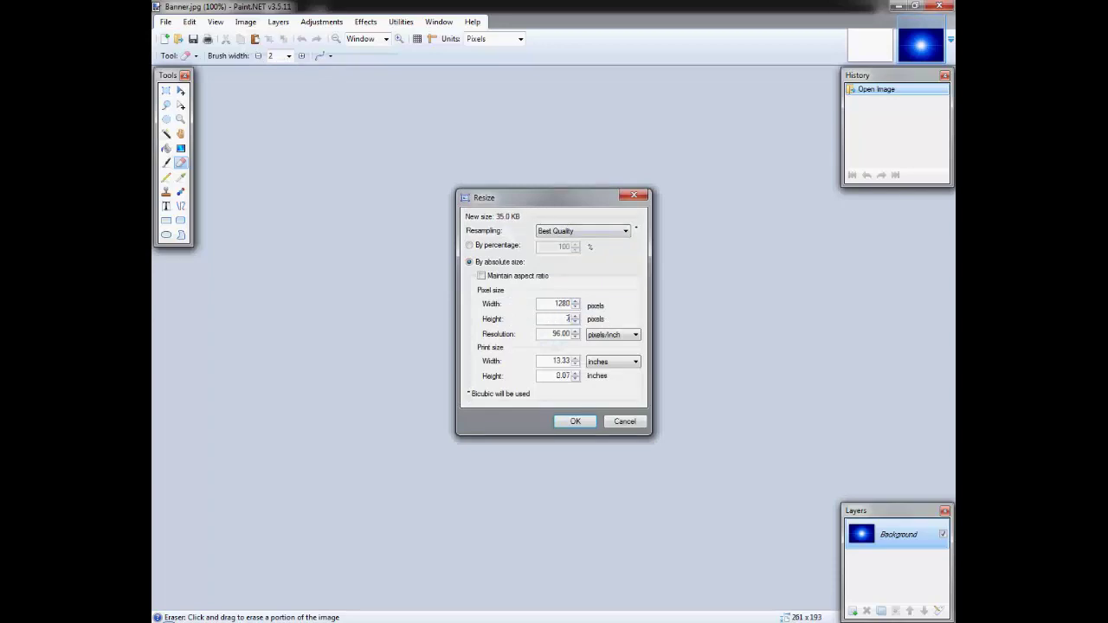
left_click(576, 422)
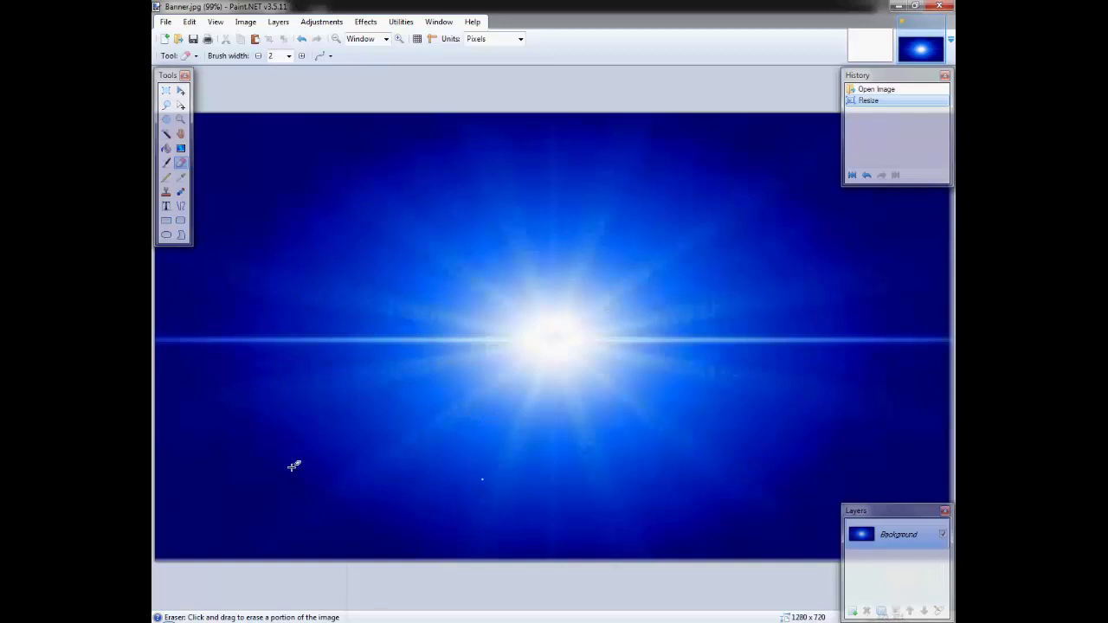
- Apply the Glow effect to the banner with radius 9, brightness 28 and contrast 10
left_click(362, 21)
mouse_move(408, 93)
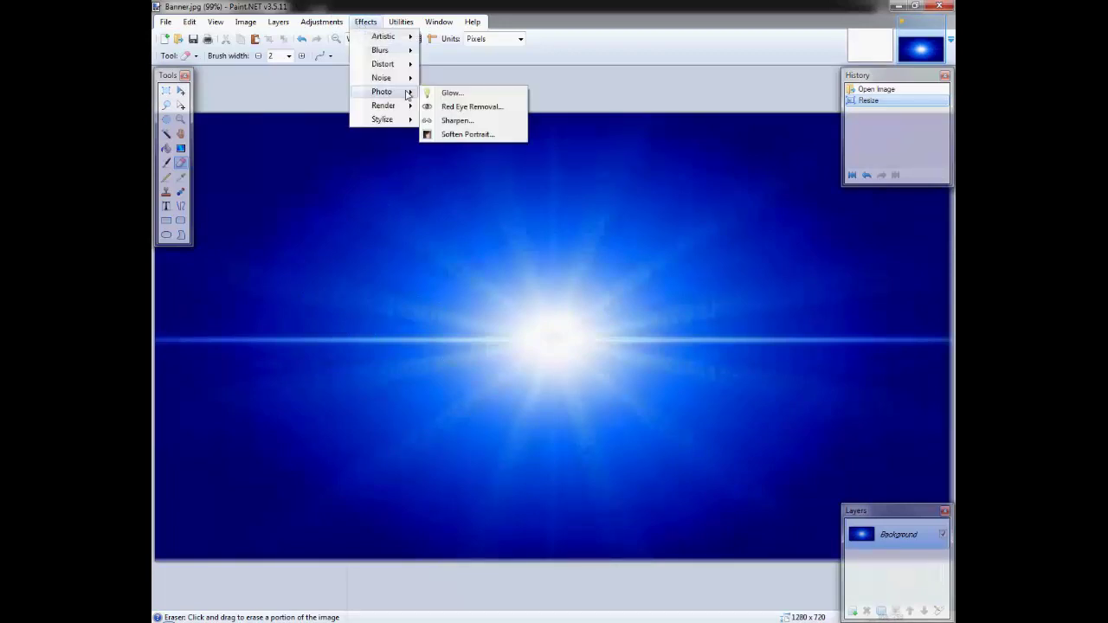
left_click(451, 93)
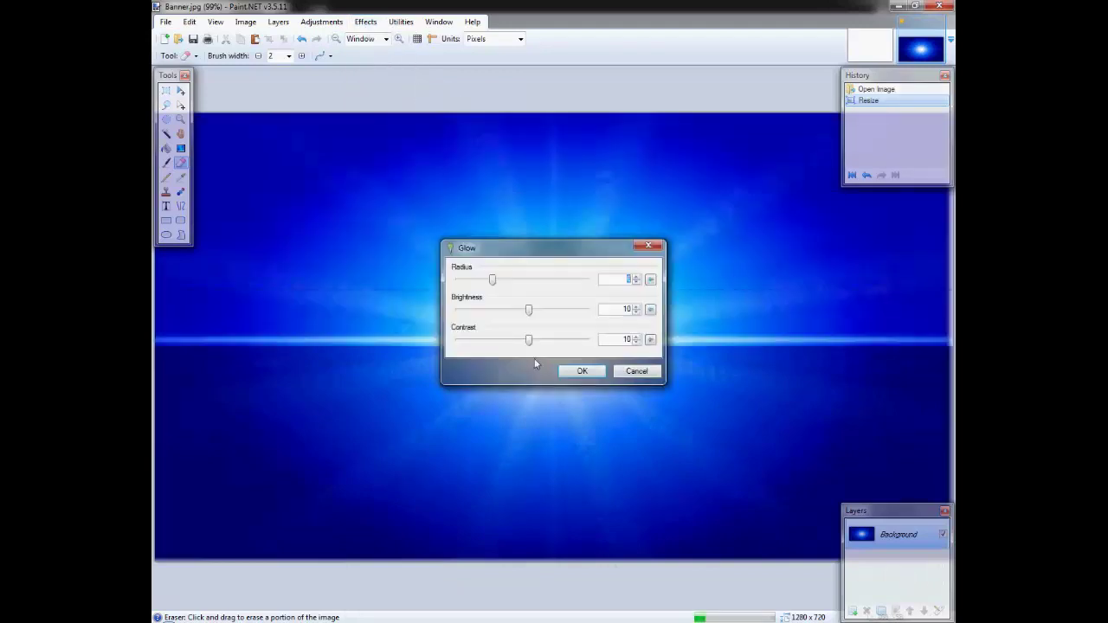
left_click_drag(546, 256, 472, 299)
left_click_drag(413, 319, 467, 348)
left_click_drag(477, 287, 374, 322)
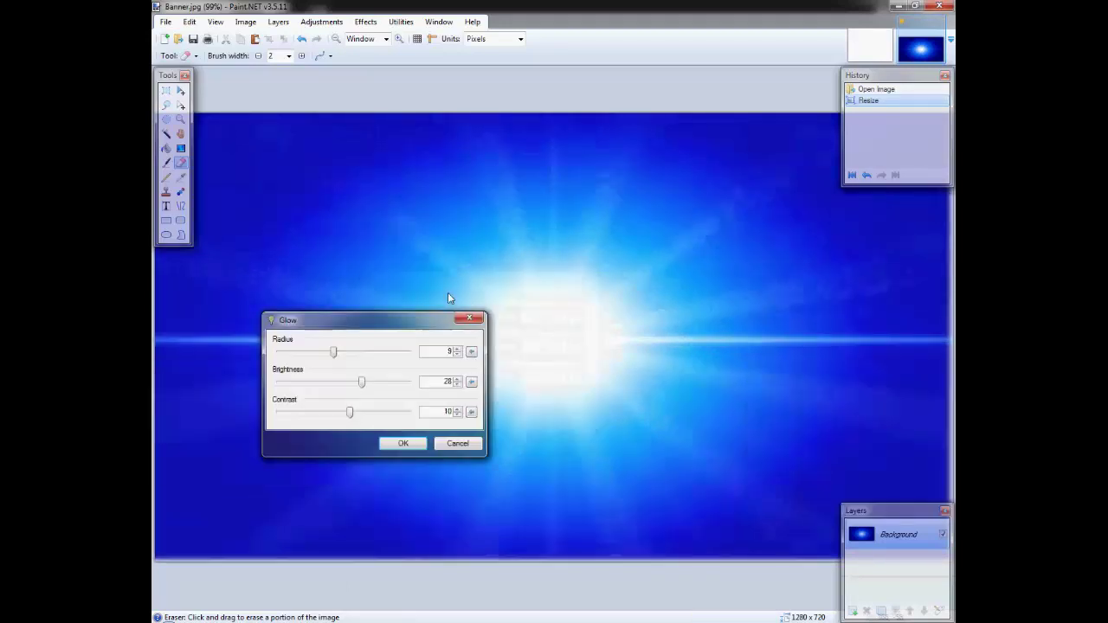
left_click_drag(448, 298, 523, 253)
left_click(554, 378)
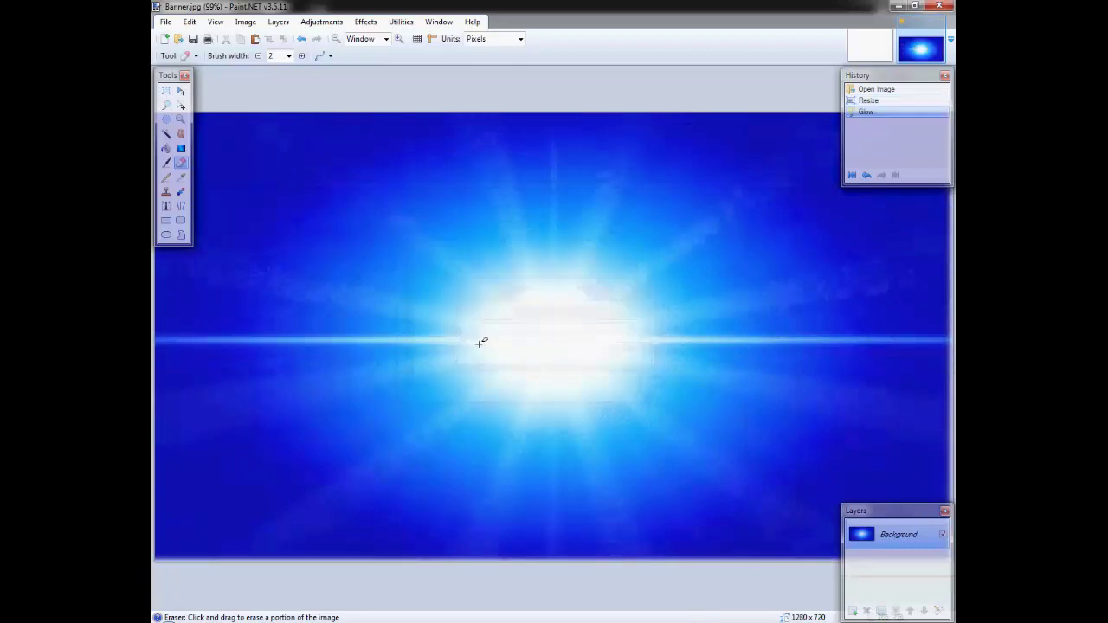
- Apply the Twist distortion to the banner with amount 30, size 1.43 and quality 5
left_click(365, 22)
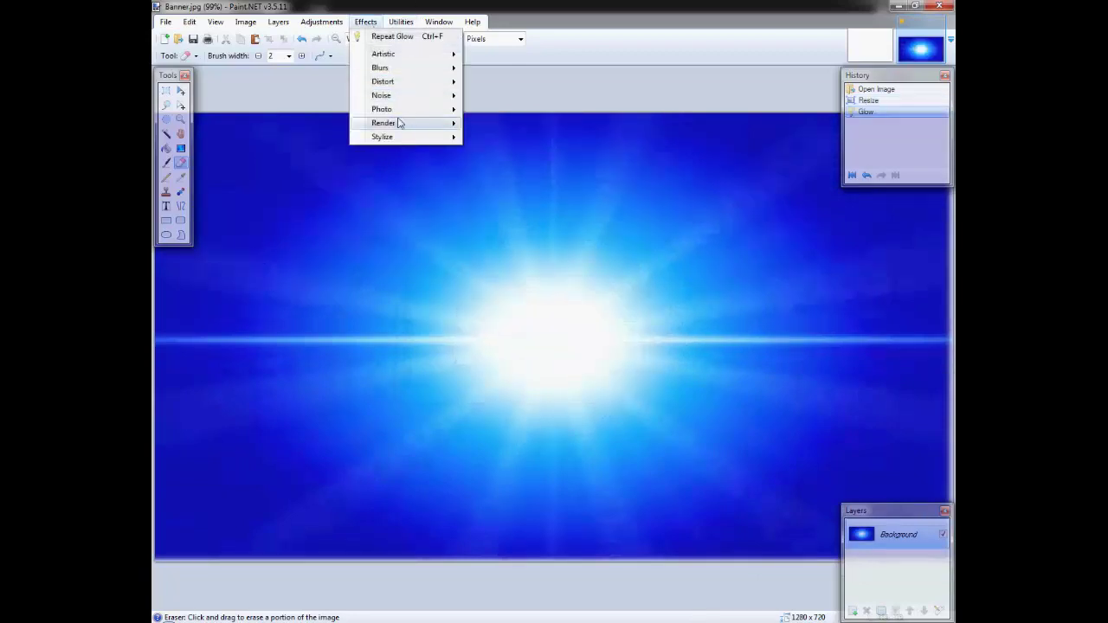
mouse_move(400, 118)
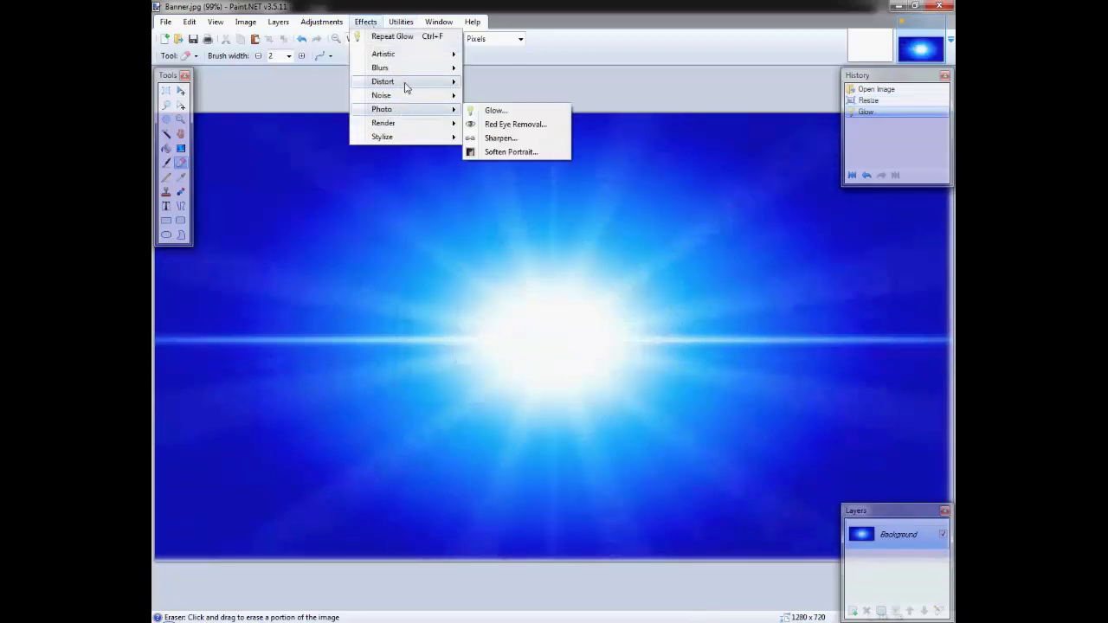
mouse_move(403, 84)
left_click(496, 179)
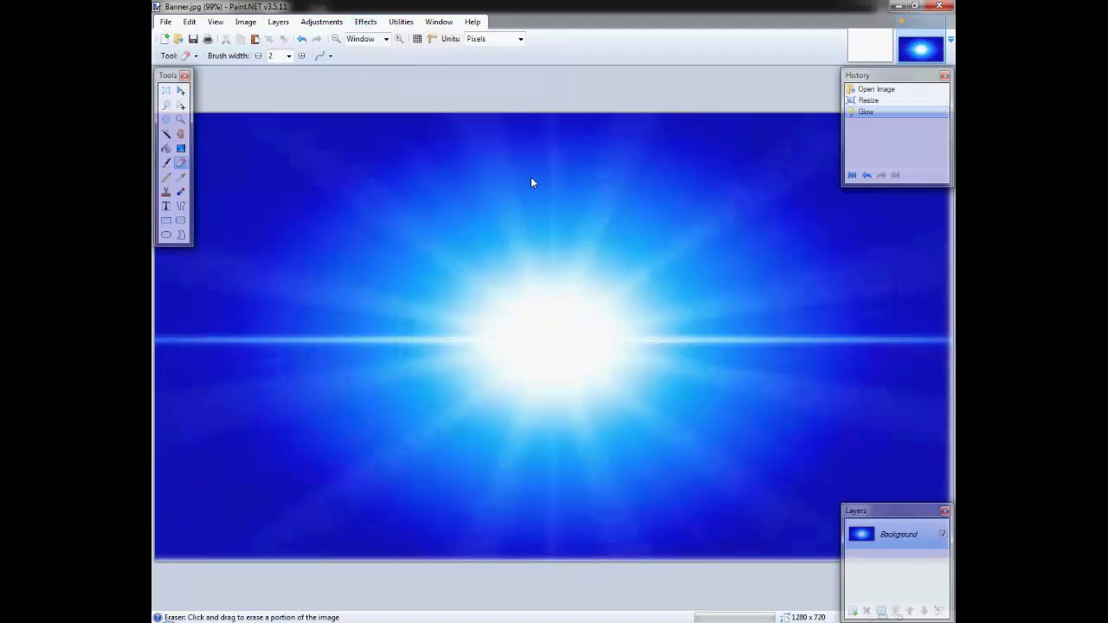
left_click_drag(543, 219, 568, 228)
left_click_drag(508, 382, 603, 386)
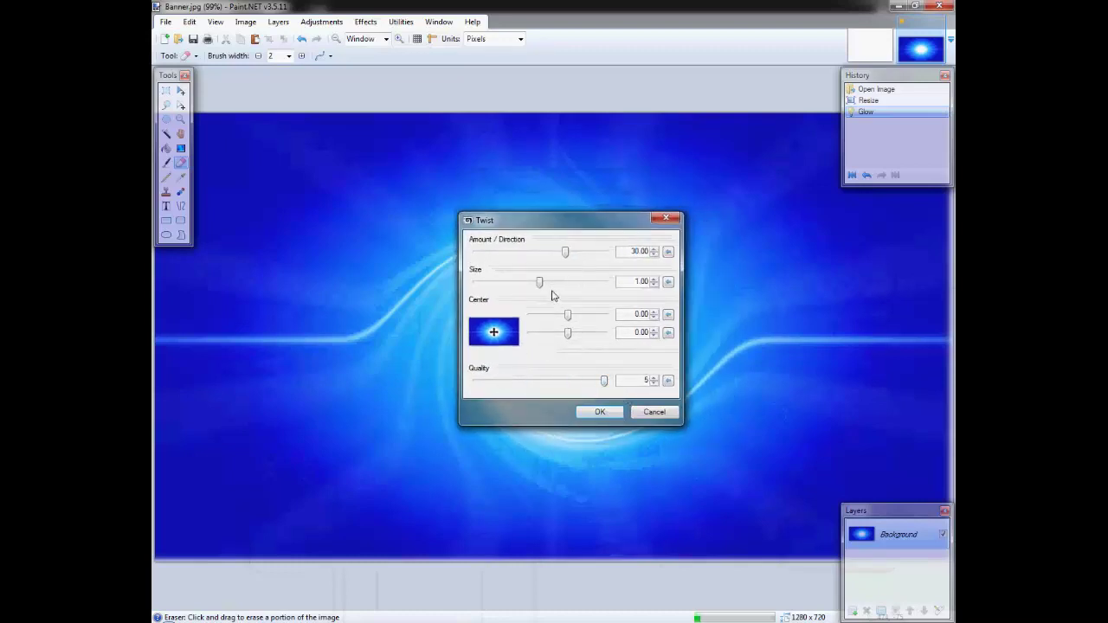
left_click(654, 279)
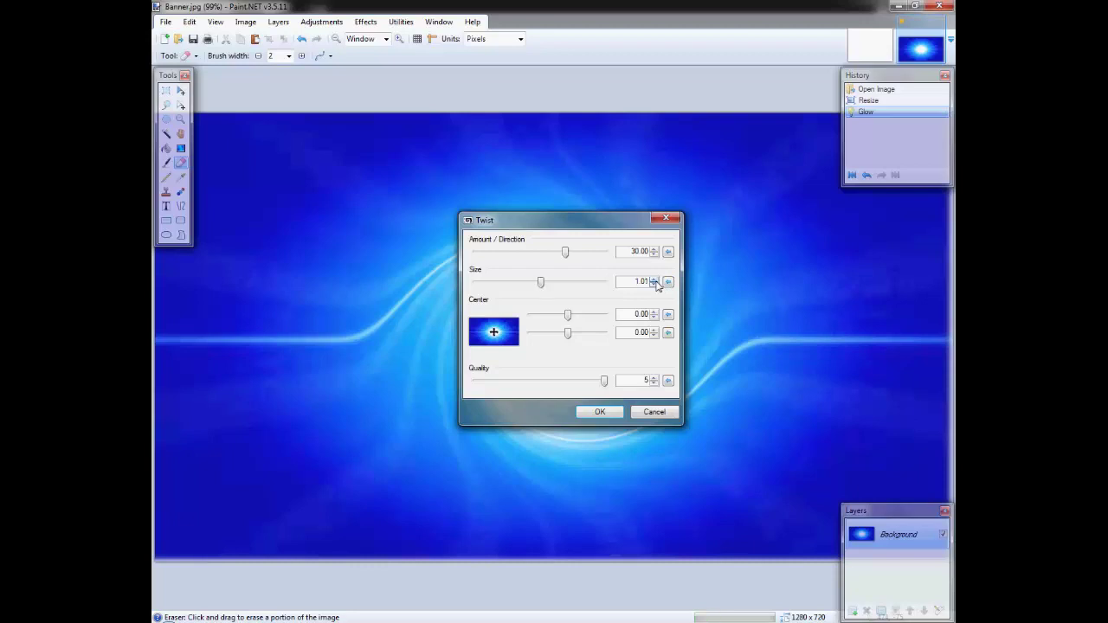
left_click(655, 280)
left_click_drag(546, 284, 567, 292)
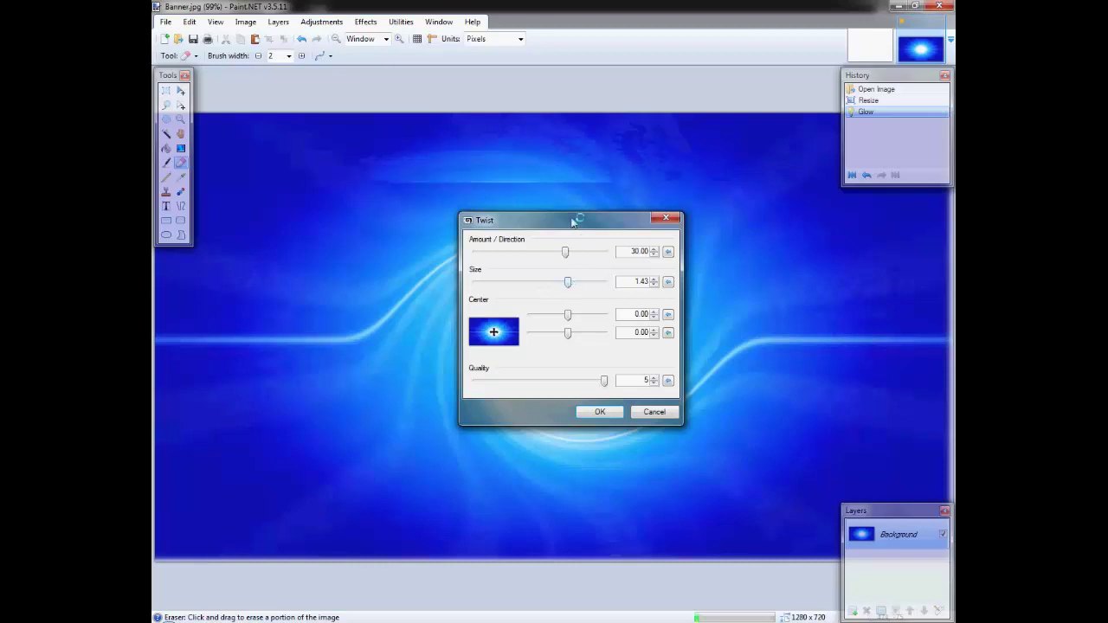
left_click_drag(572, 222, 941, 339)
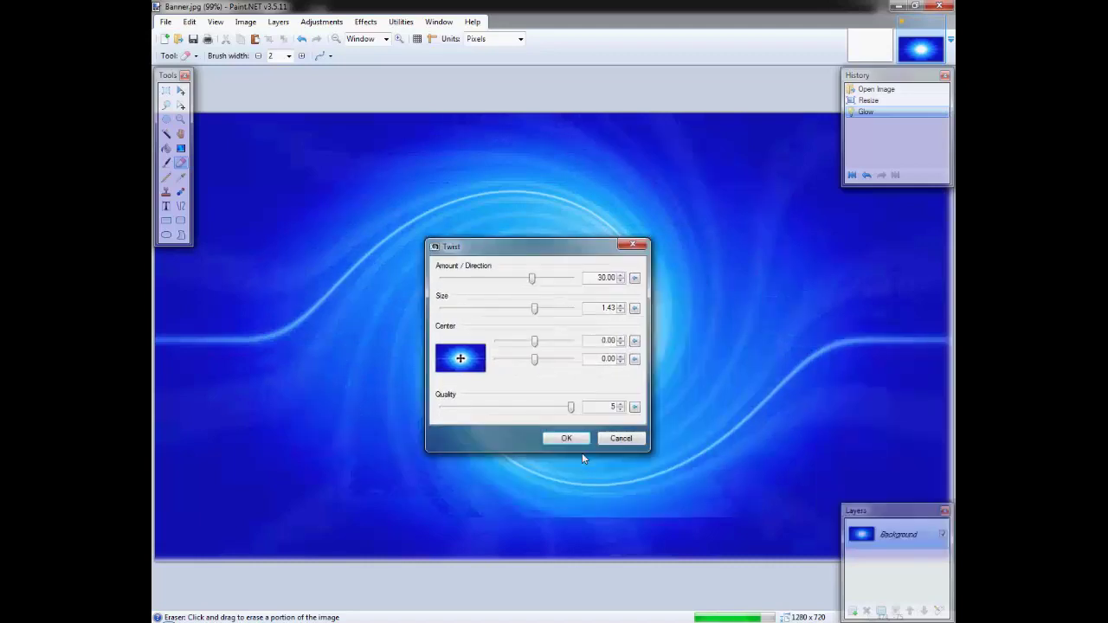
left_click(575, 440)
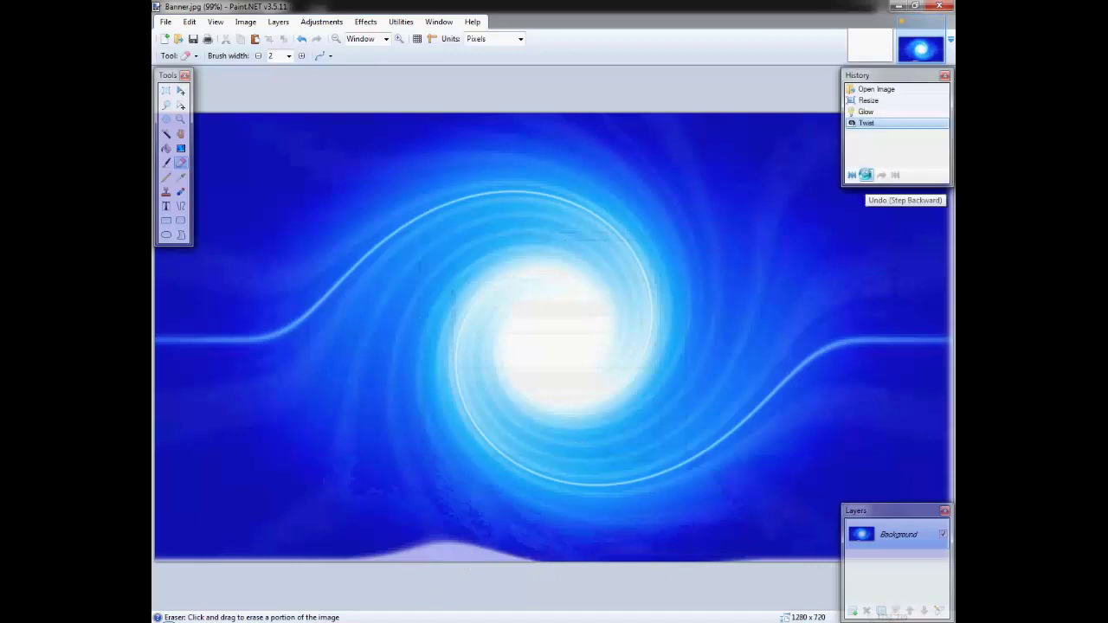
- Undo the twist and apply it again with the same settings
left_click(866, 175)
left_click(362, 24)
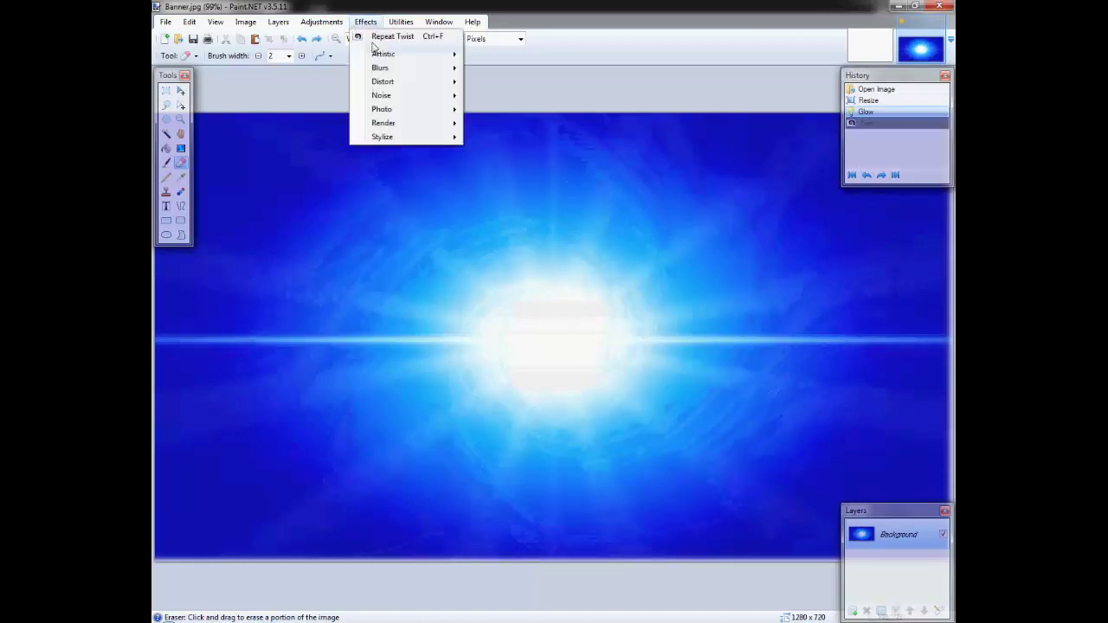
left_click(508, 183)
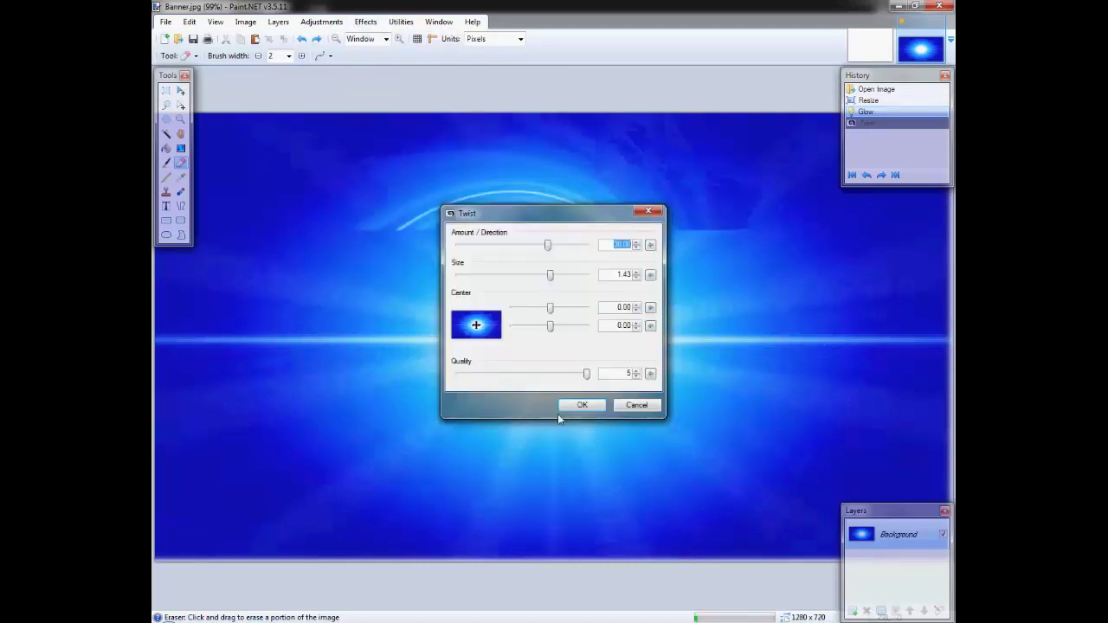
left_click(586, 405)
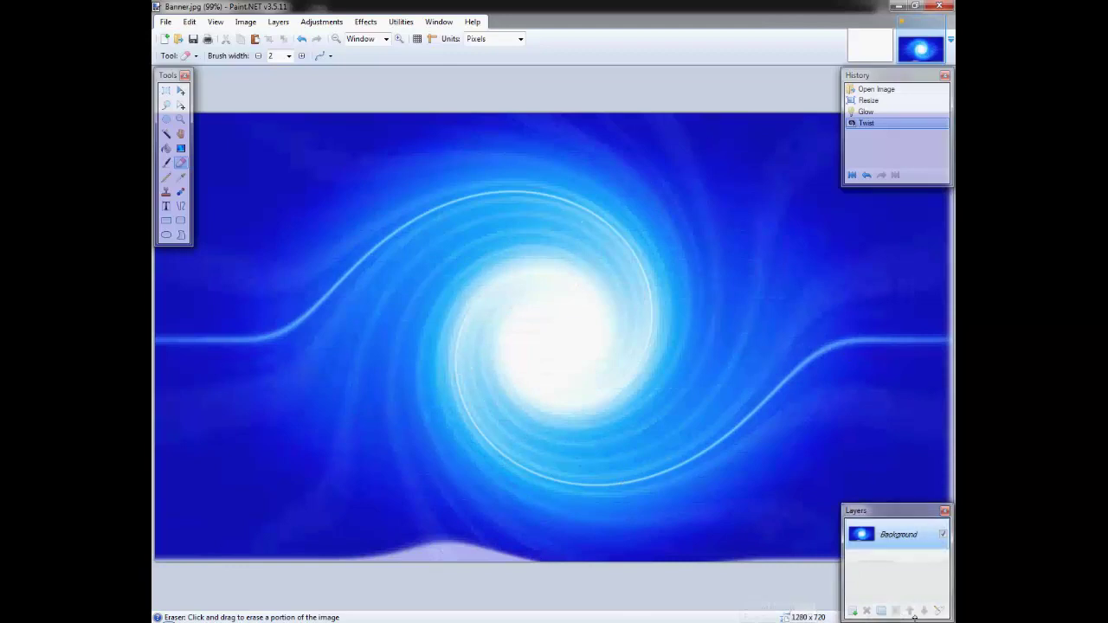
- Add a new layer and set the Text tool to Arial Black at size 48
left_click(854, 611)
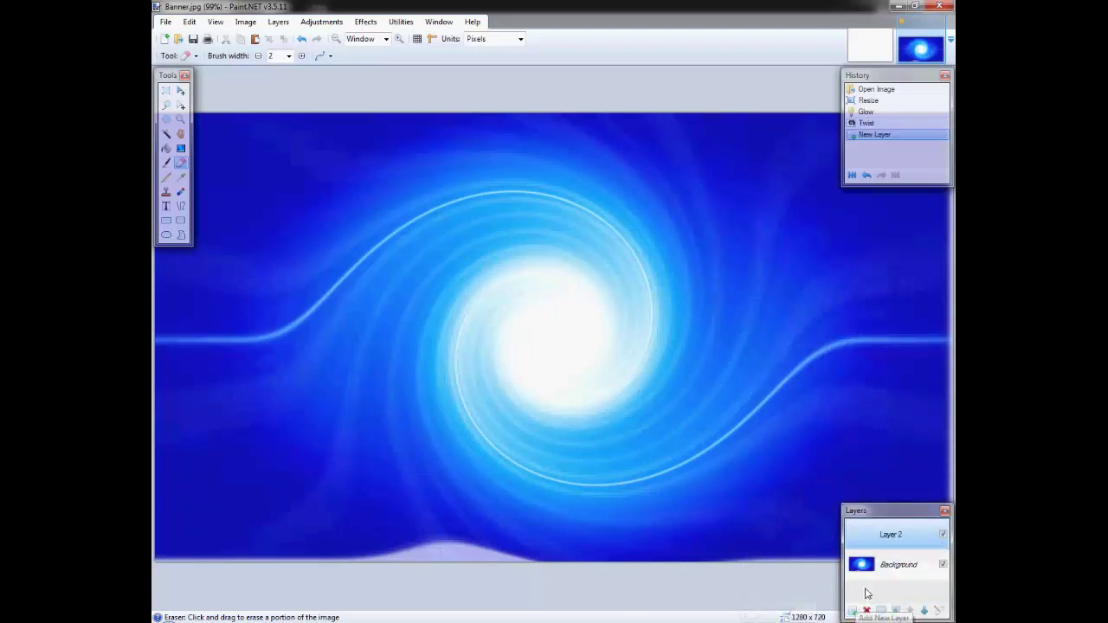
left_click(165, 206)
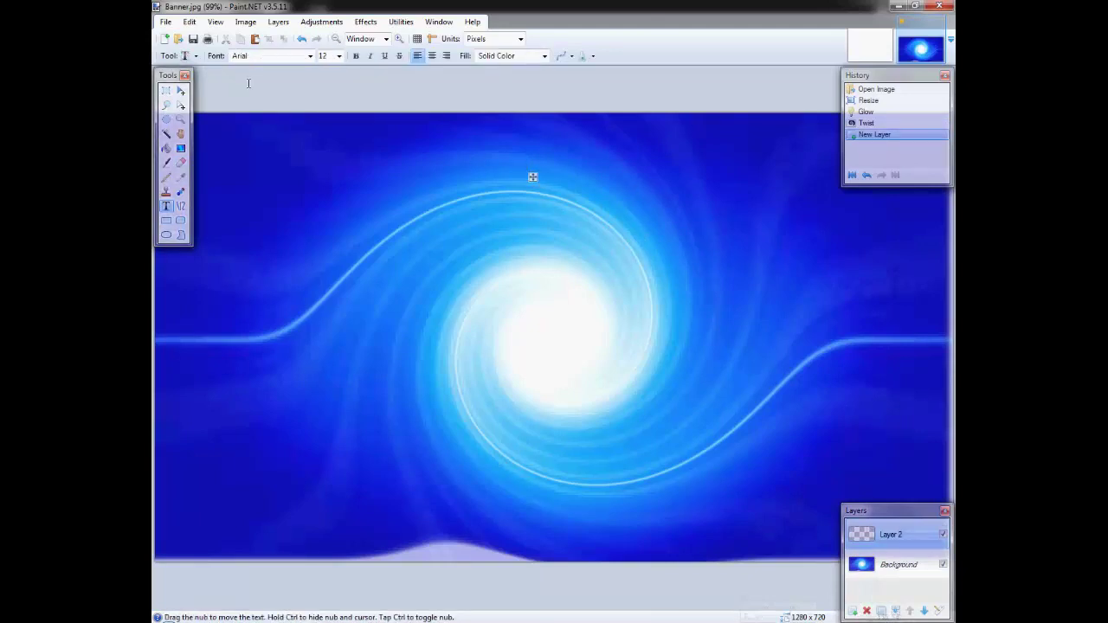
left_click(309, 55)
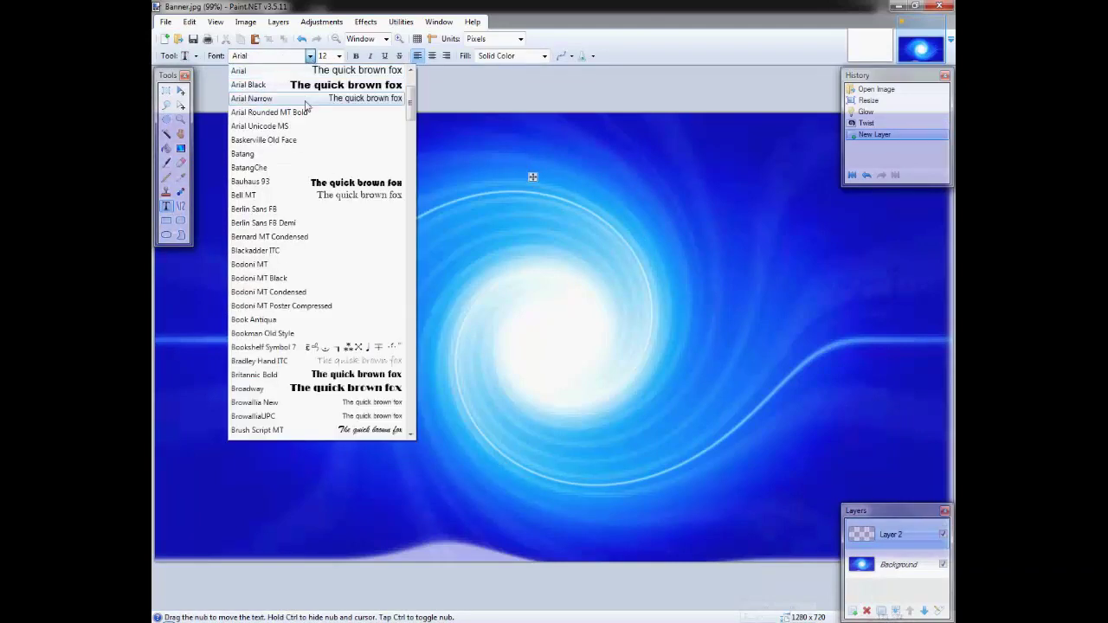
left_click(308, 85)
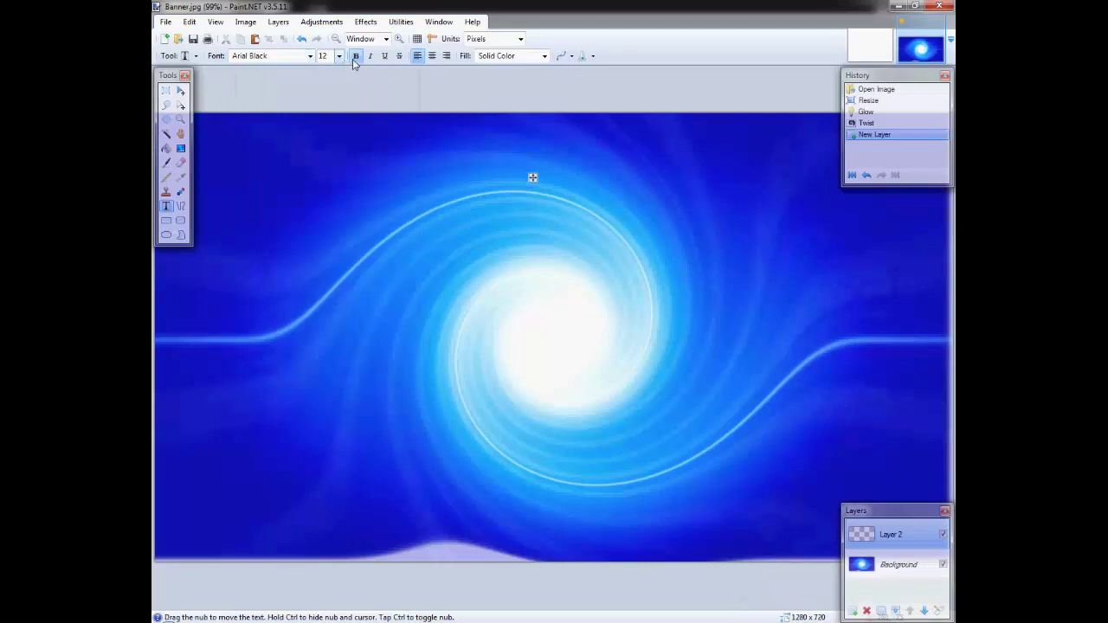
left_click(339, 56)
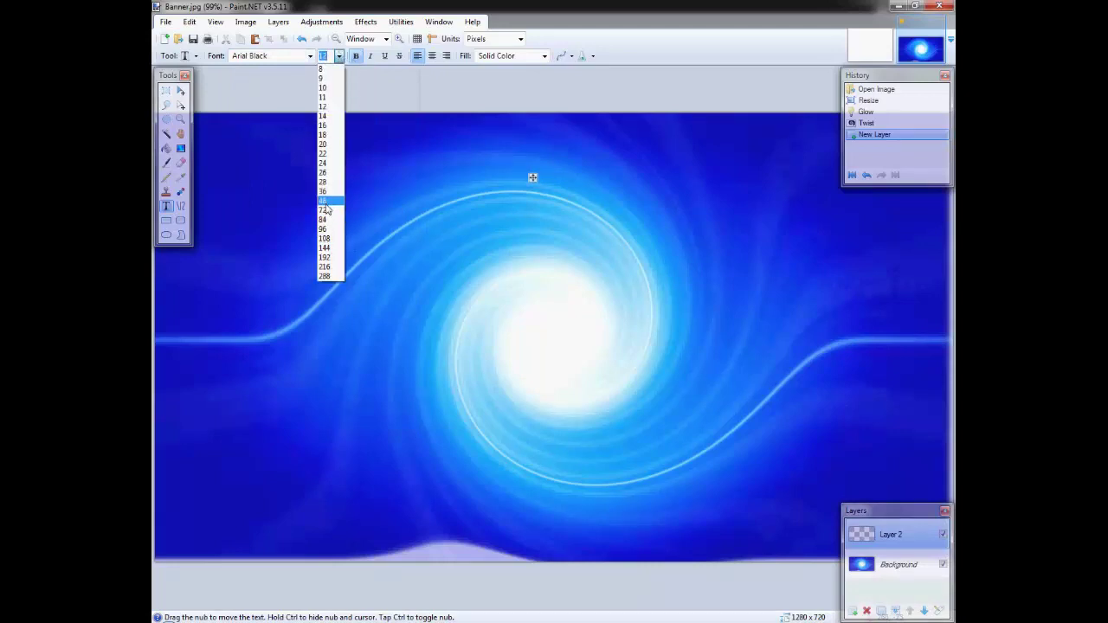
left_click(324, 202)
- Write the title "UNIVERZE GAMING" in capitals and place it centred near the image's upper edge
key("Caps_Lock")
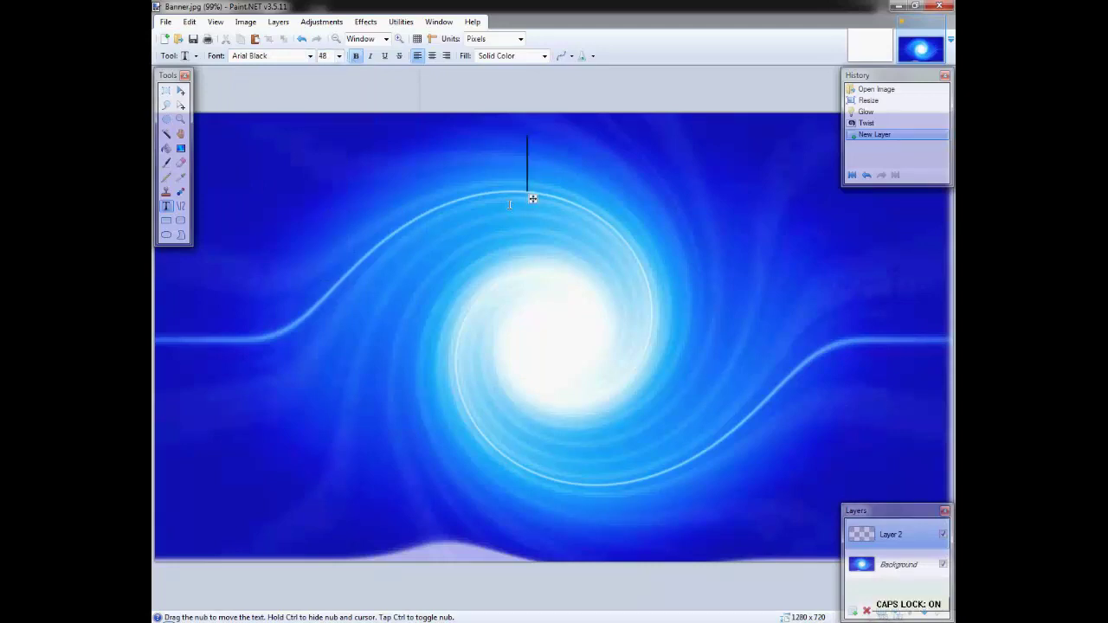
type("UNIVER")
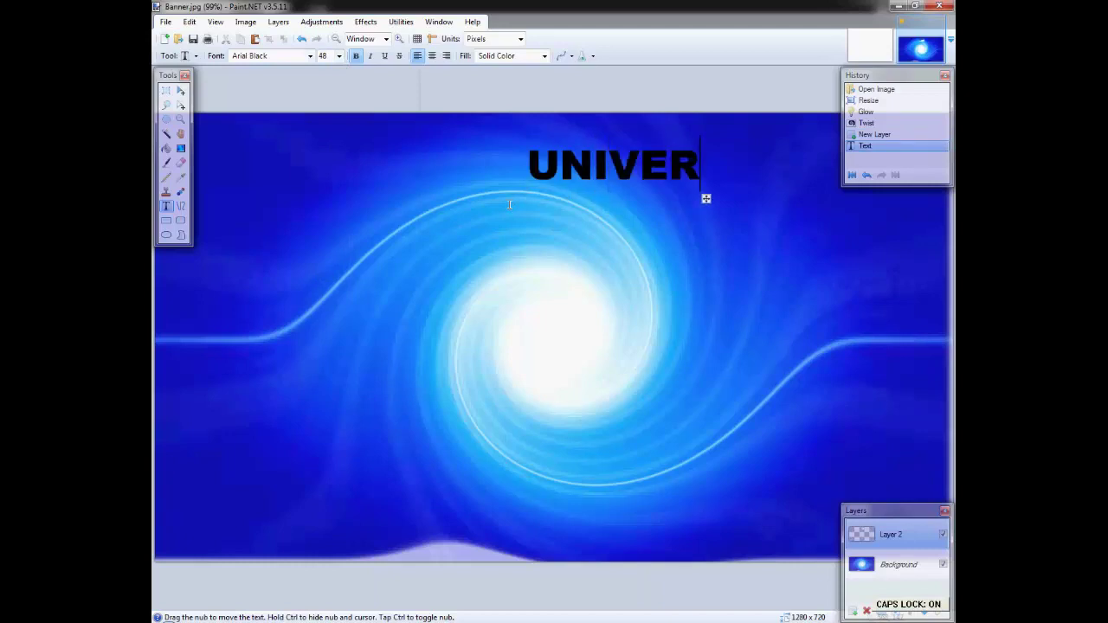
type("ZE GAMING")
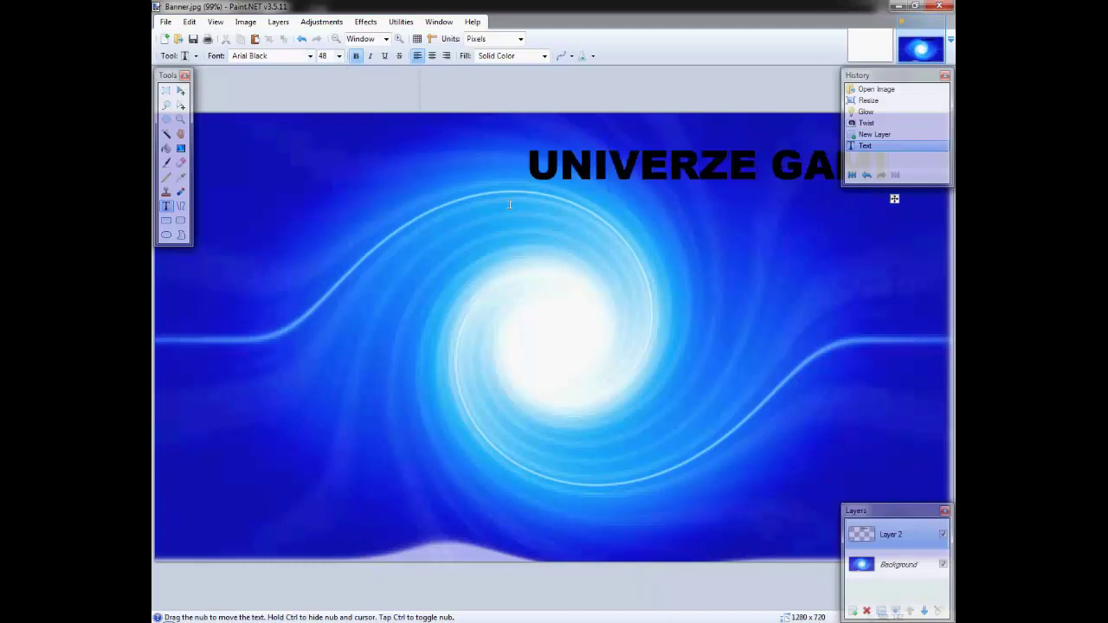
left_click_drag(943, 198, 764, 180)
- Move the text cursor back into the word UNIVERZE, then turn strikethrough on and back off
key("Left")
key("Left")
key("Left")
key("Left")
key("Left")
key("Left")
key("Left")
key("Left")
key("Left")
key("Left")
key("Left")
key("Right")
key("Right")
key("Right")
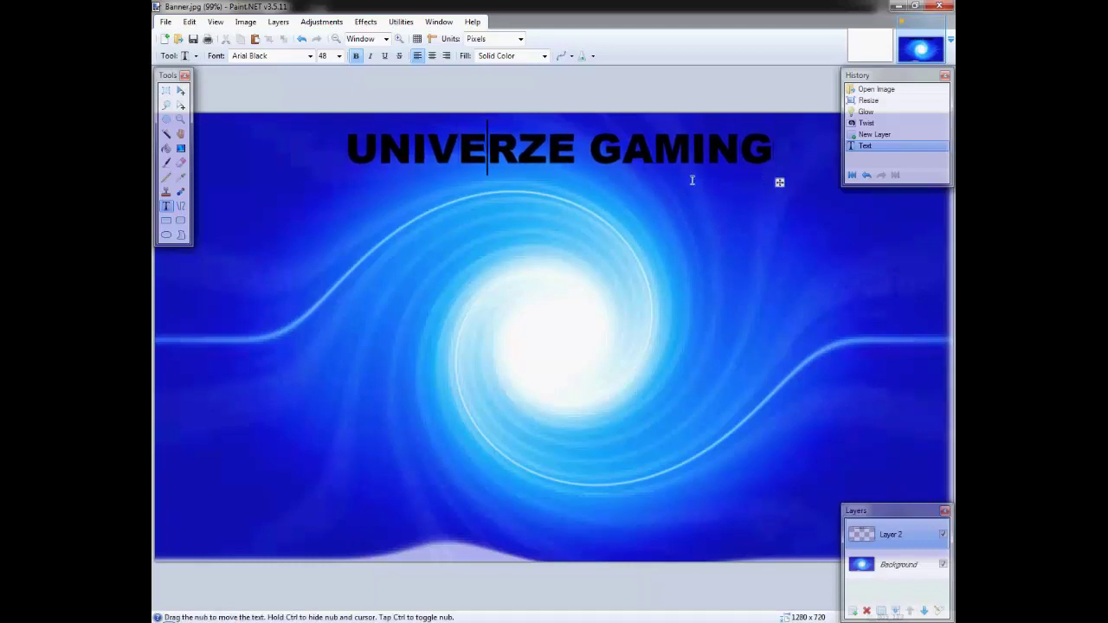
left_click(399, 58)
left_click(399, 57)
- Nudge the title slightly up and to the left
key("Right")
key("Right")
left_click_drag(779, 183, 777, 180)
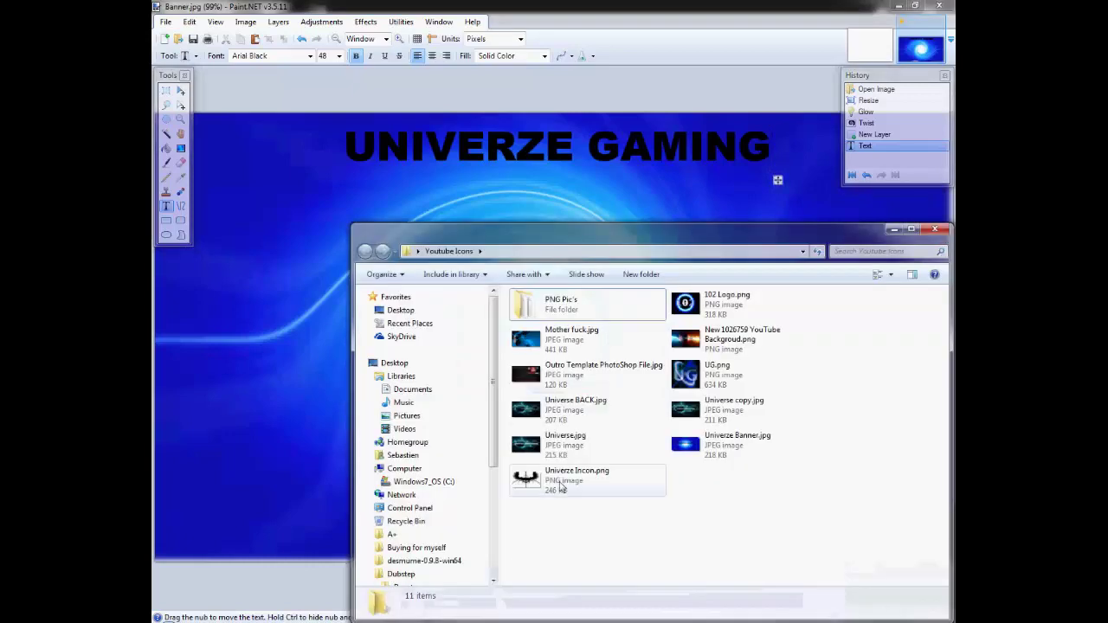
- Import Univerze Incon.png from the Youtube Icons folder as a new layer above the title
left_click(554, 480)
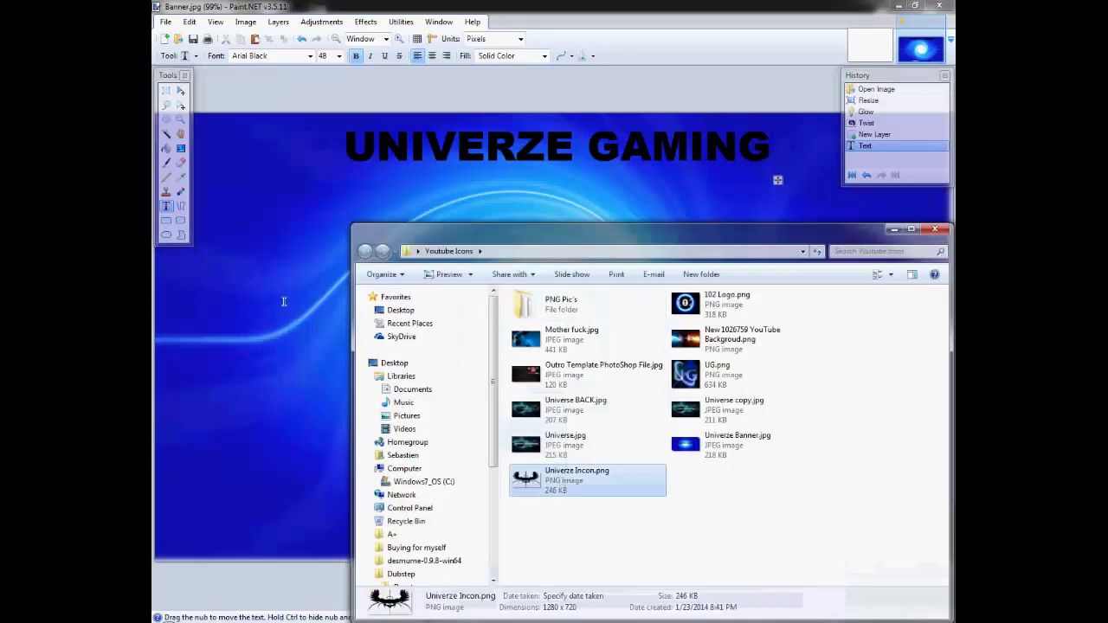
left_click_drag(284, 301, 285, 303)
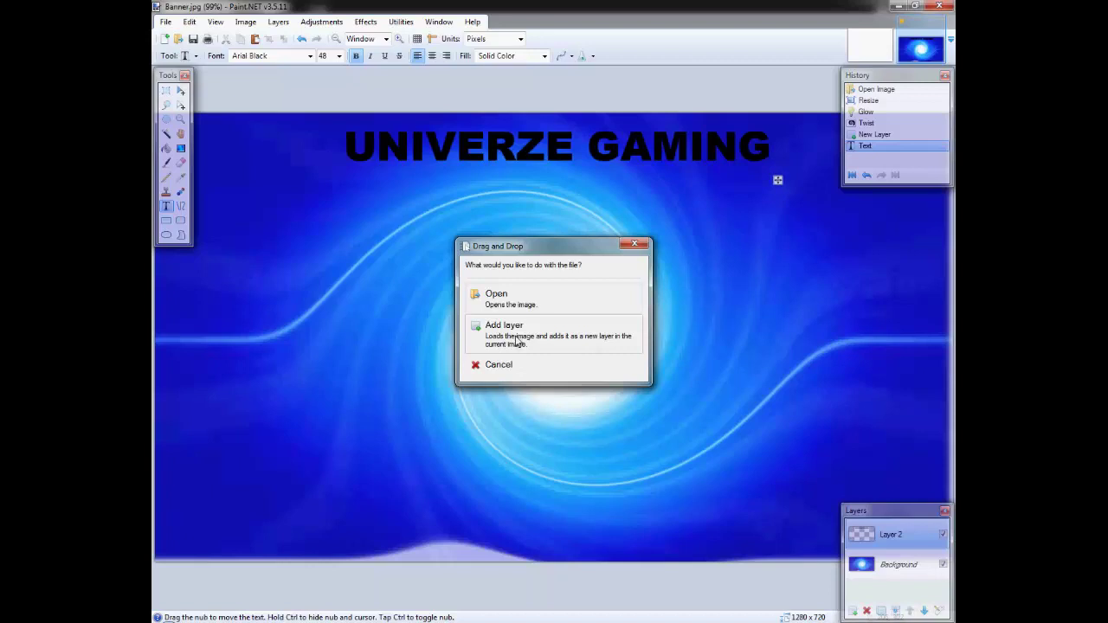
left_click(516, 342)
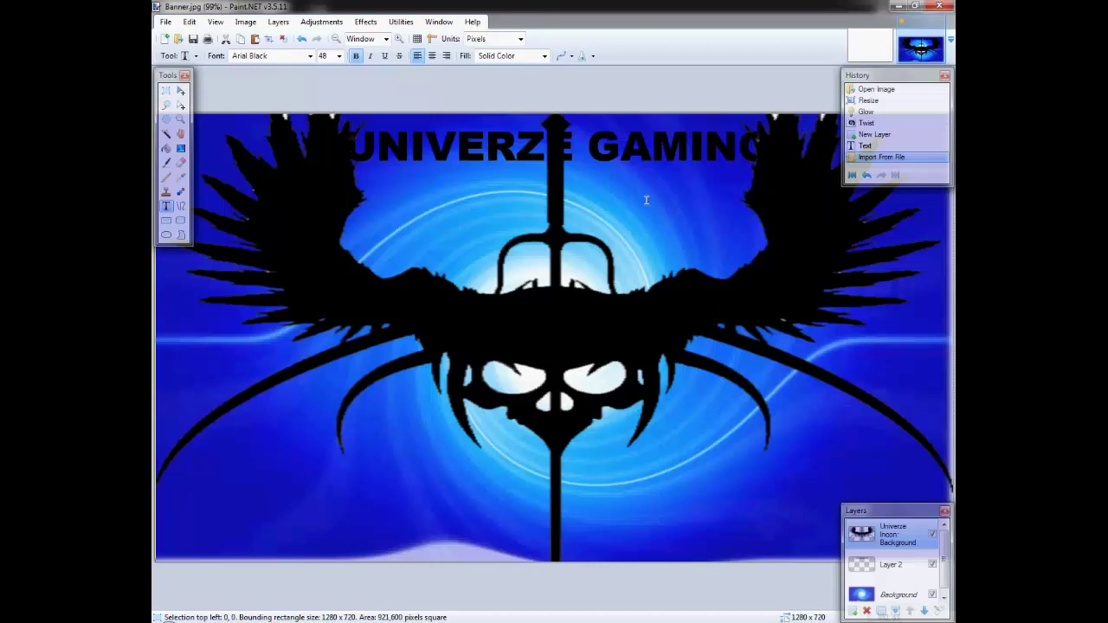
- Set the opacity of the imported winged skull layer to 81
double_click(880, 543)
left_click(615, 368)
double_click(872, 541)
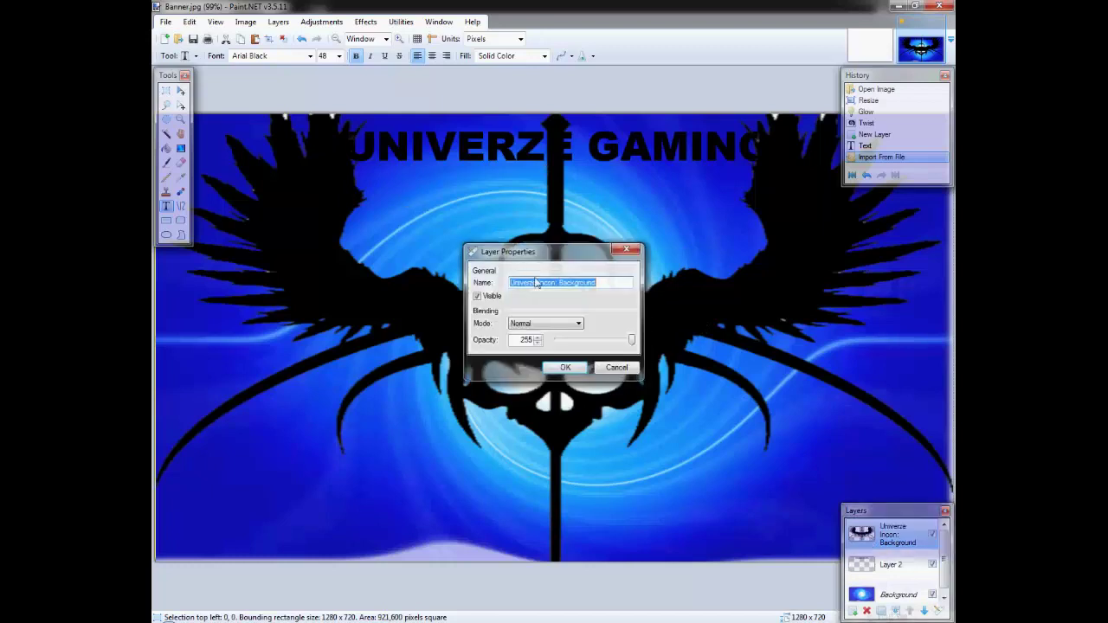
left_click_drag(629, 346, 584, 346)
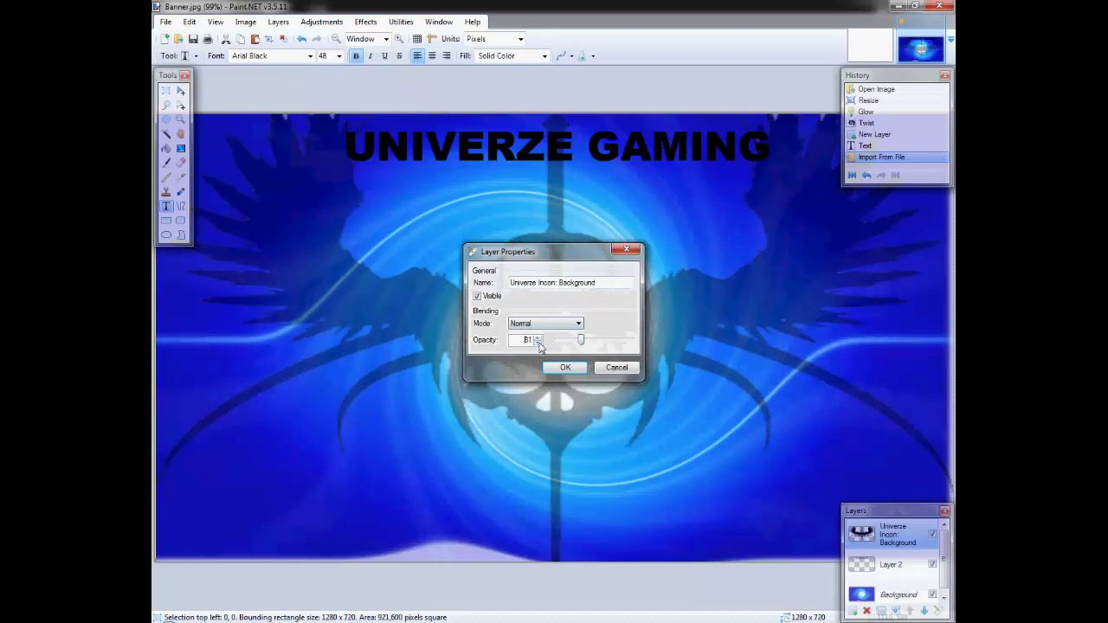
left_click(565, 367)
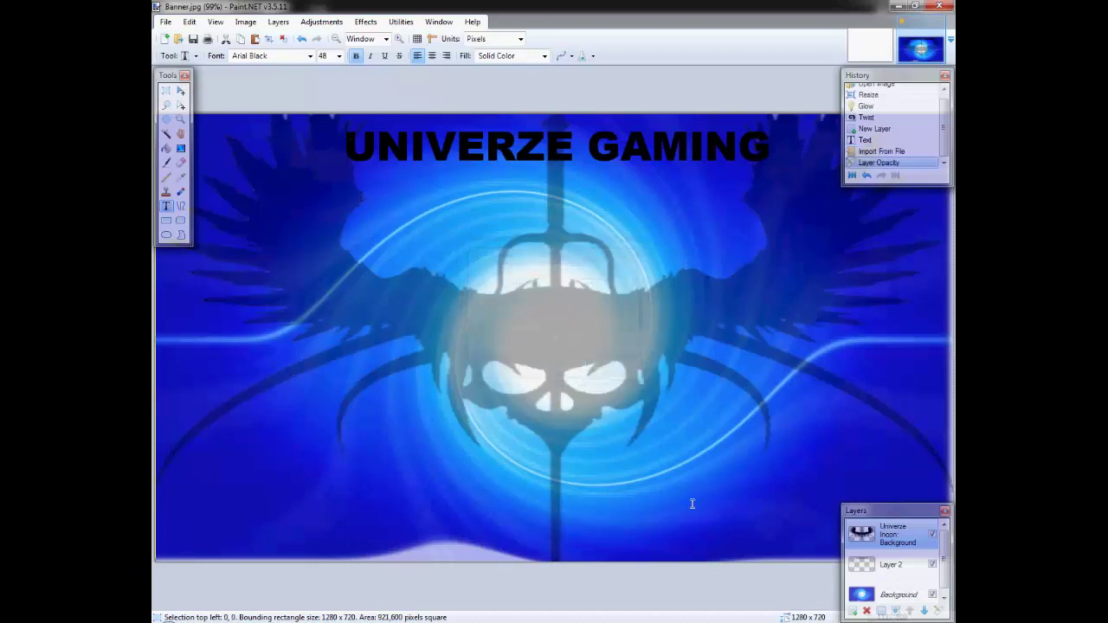
- Lower the winged skull layer's opacity further, to about 60
double_click(862, 534)
left_click_drag(581, 341, 574, 342)
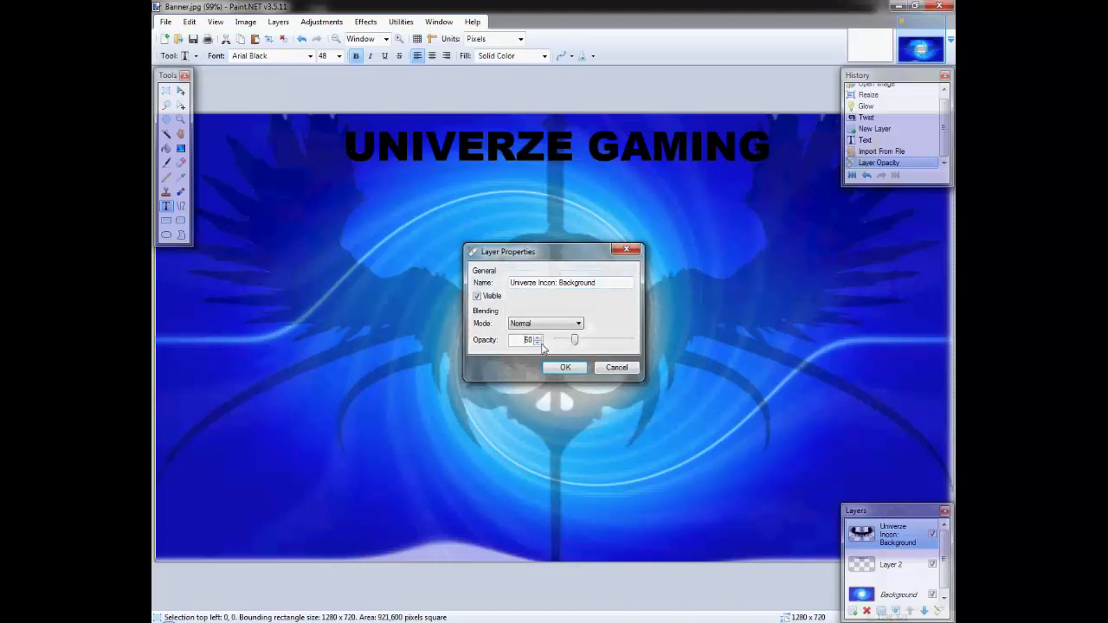
left_click(564, 369)
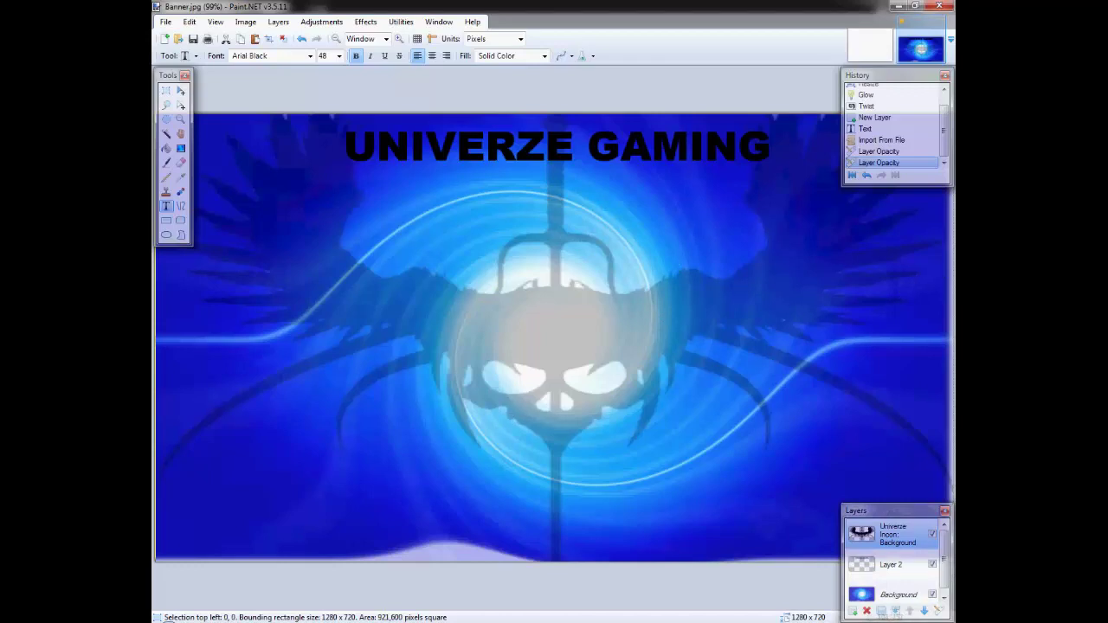
- Open Facebook.jpg from the Downloads folder as a separate image
key("alt+Tab")
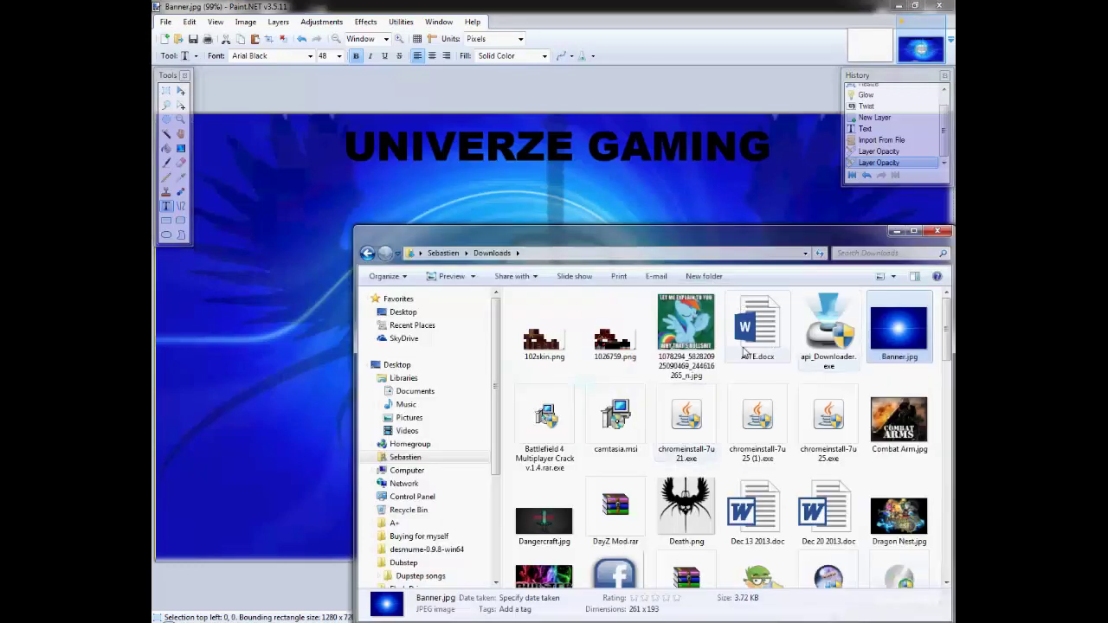
scroll(618, 366, "down", 3)
scroll(617, 366, "up", 3)
mouse_move(614, 396)
left_mouse_down()
mouse_move(498, 359)
mouse_move(285, 341)
mouse_move(367, 342)
left_mouse_up()
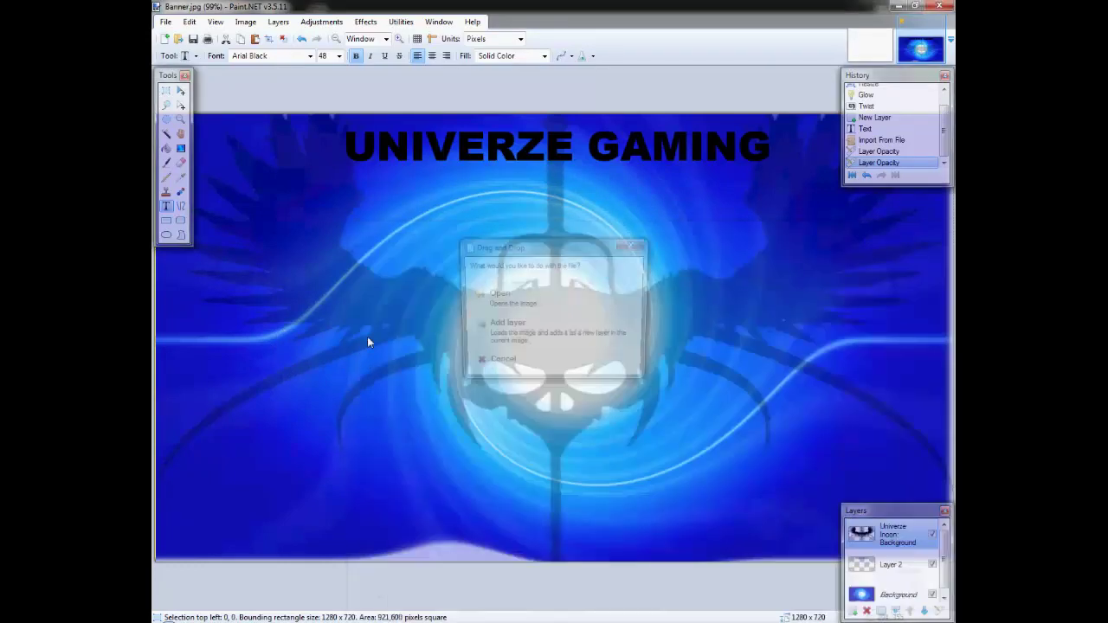
left_click(528, 303)
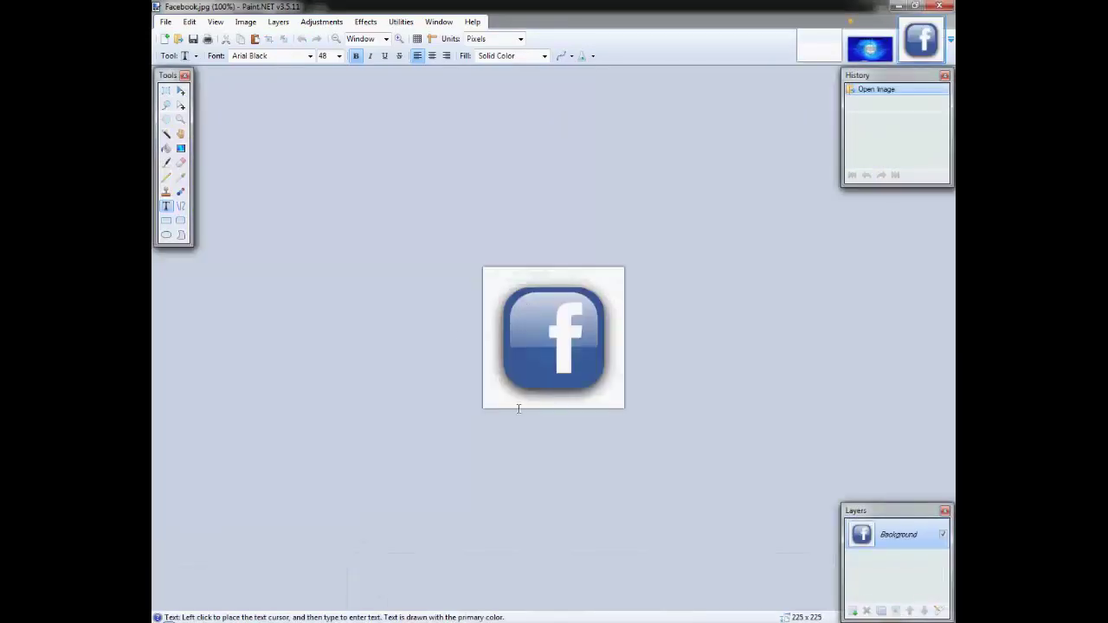
- Erase the white background around the Facebook icon using the Magic Wand
left_click(166, 133)
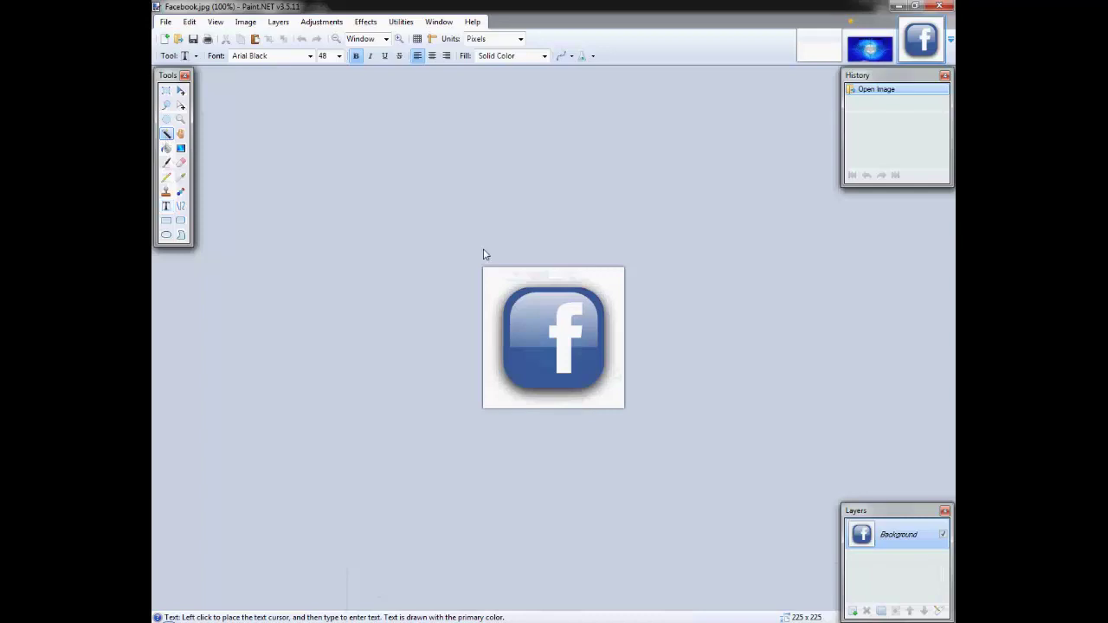
left_click(499, 286)
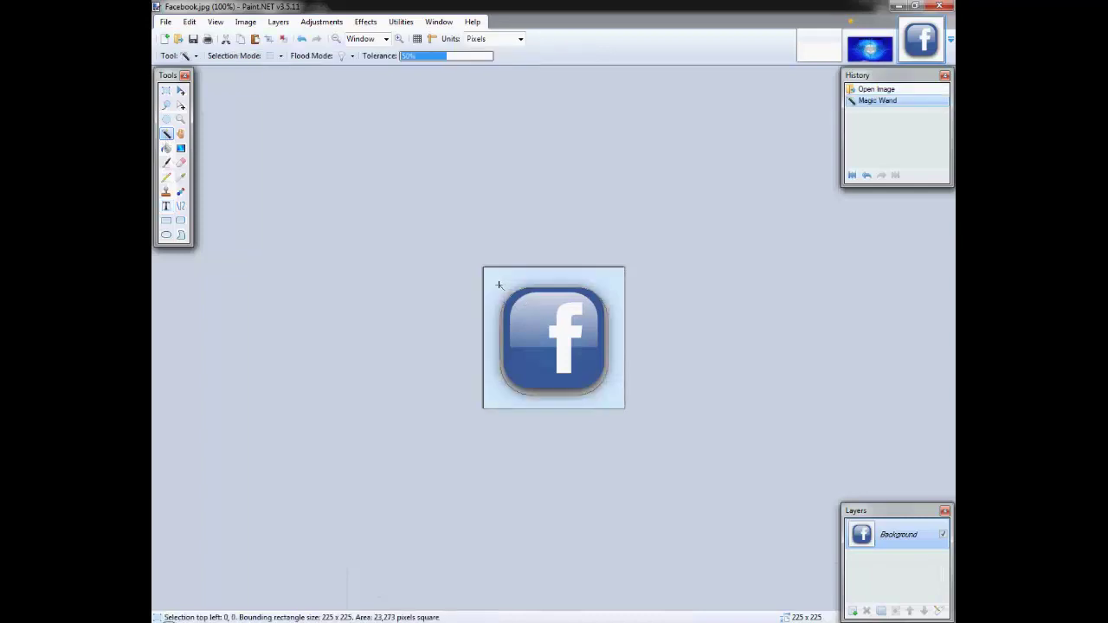
key("Delete")
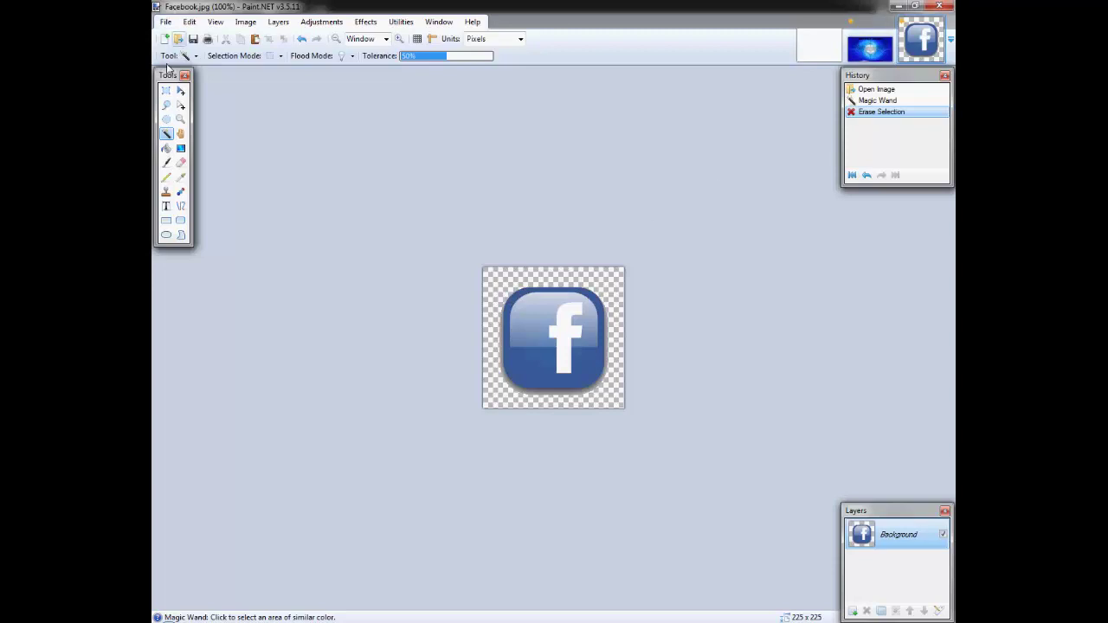
- Copy the whole Facebook icon, paste it into the banner's skull layer and undo that paste
left_click(180, 90)
key("ctrl+a")
left_click(590, 354)
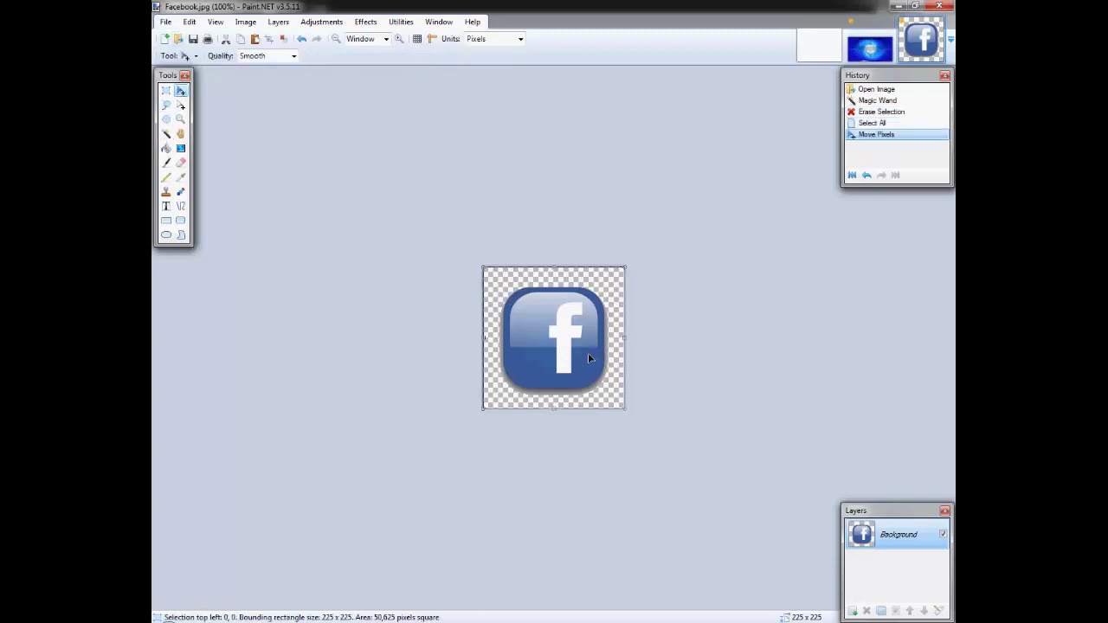
left_click(879, 54)
key("ctrl+v")
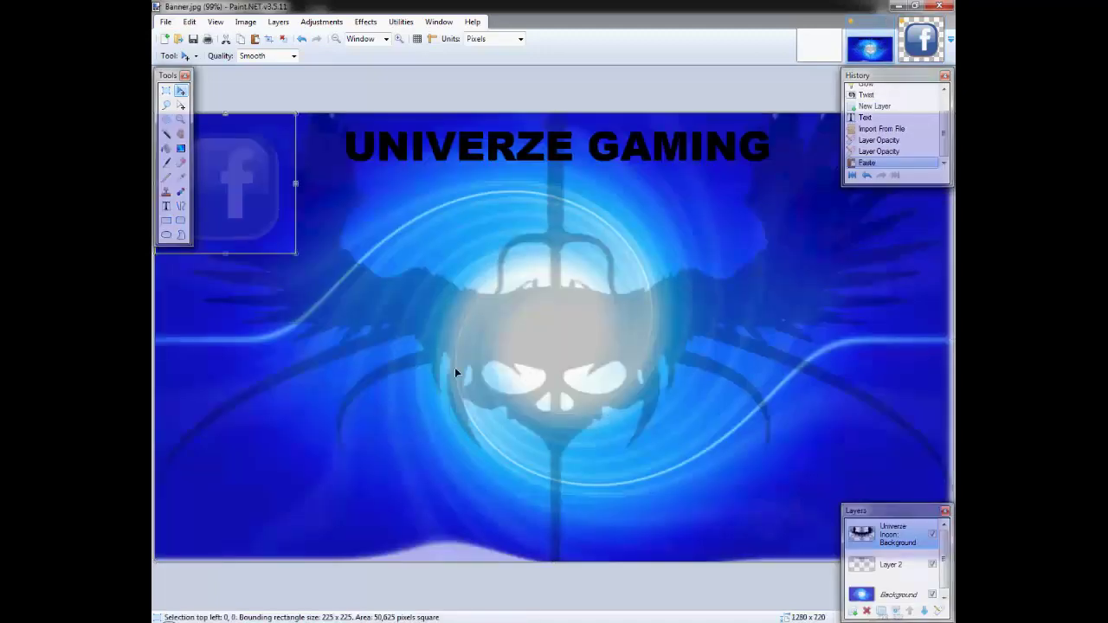
left_click(867, 175)
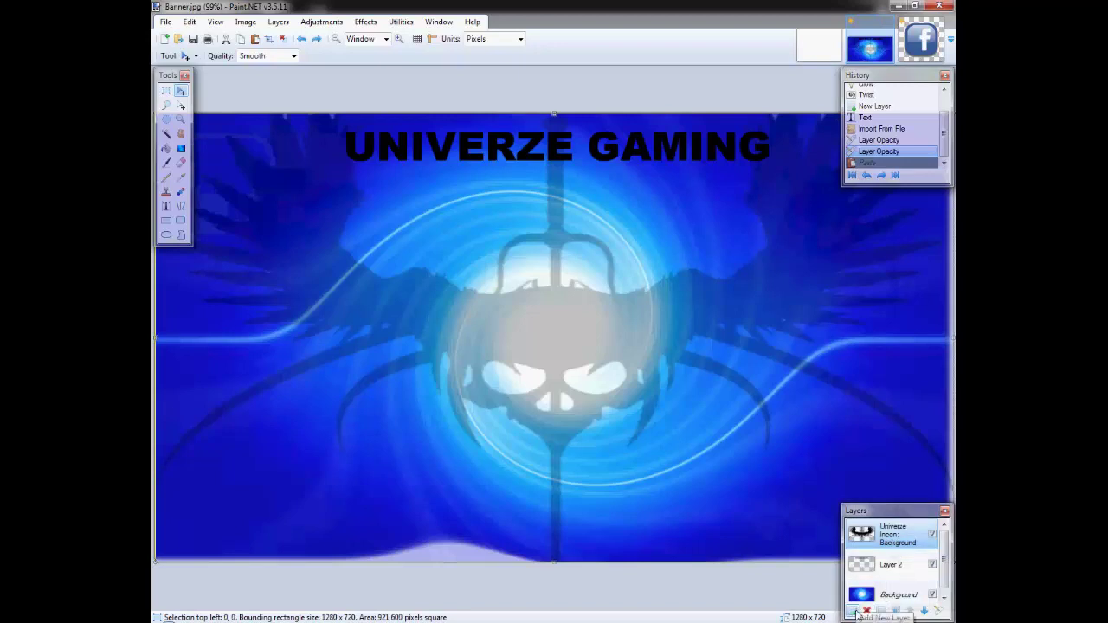
- Paste the Facebook icon on a new layer, scale it to 144 x 144 pixels and place it just right of the skull
left_click(854, 607)
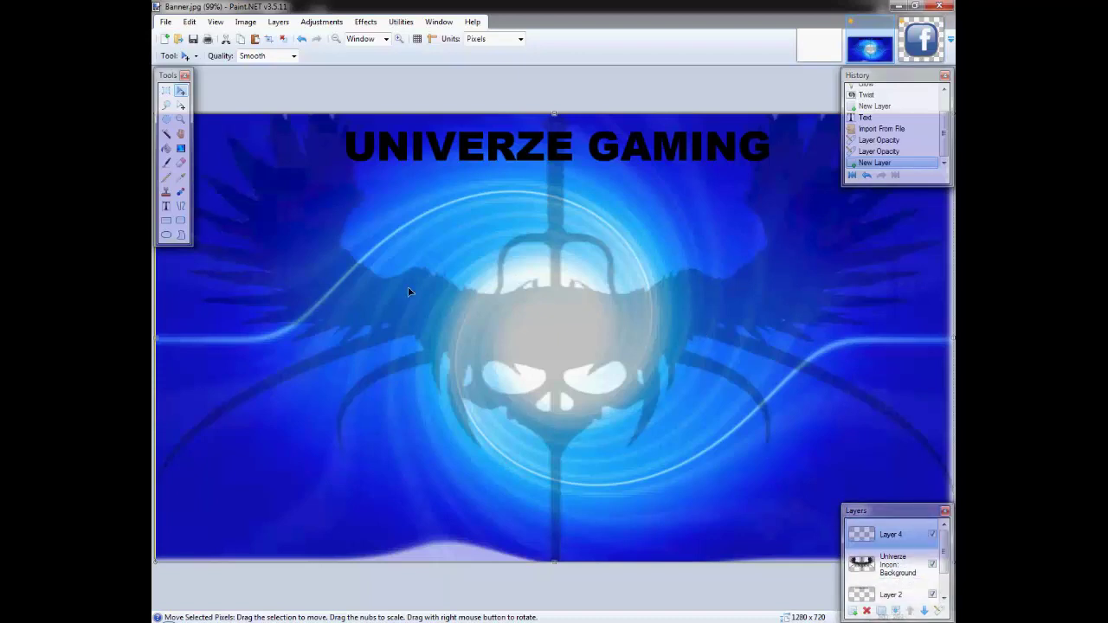
key("ctrl+v")
left_click_drag(293, 200, 838, 345)
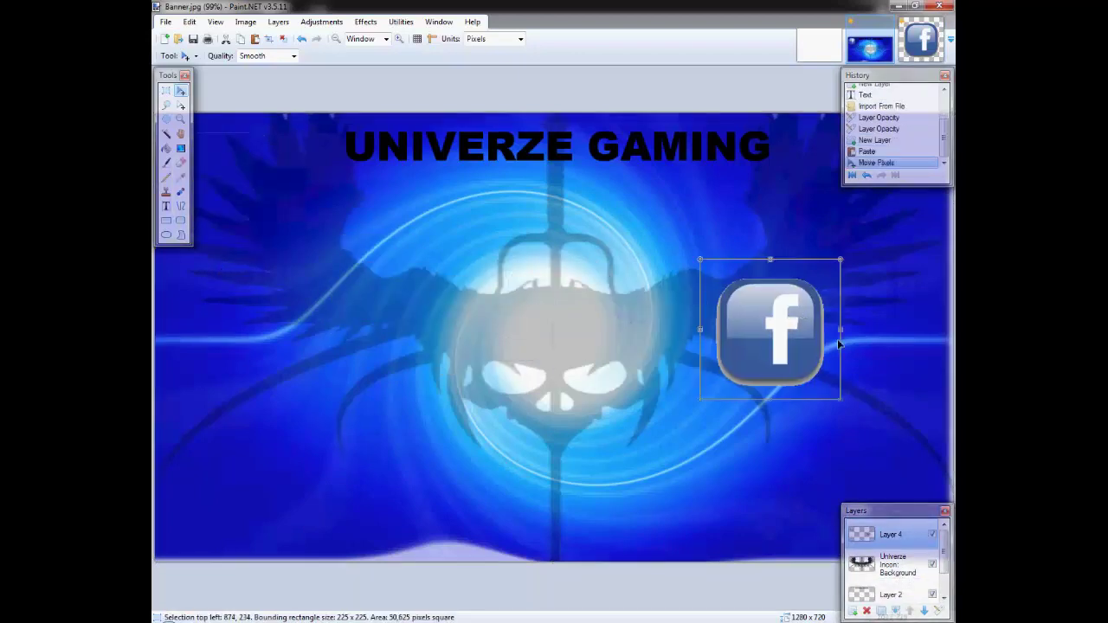
left_click_drag(842, 400, 784, 334)
left_click_drag(755, 290, 706, 306)
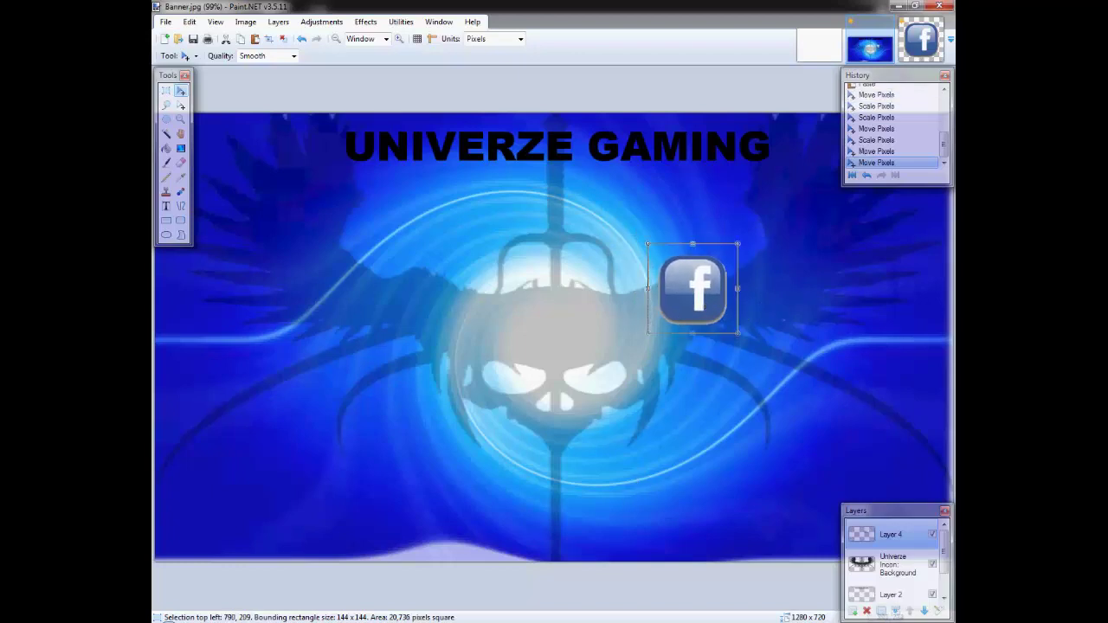
- Open Instagram.jpg from the Downloads folder as a separate image
key("alt+Tab")
scroll(650, 415, "down", 3)
mouse_move(757, 437)
left_mouse_down()
mouse_move(530, 402)
mouse_move(282, 349)
mouse_move(287, 336)
left_mouse_up()
left_click(525, 303)
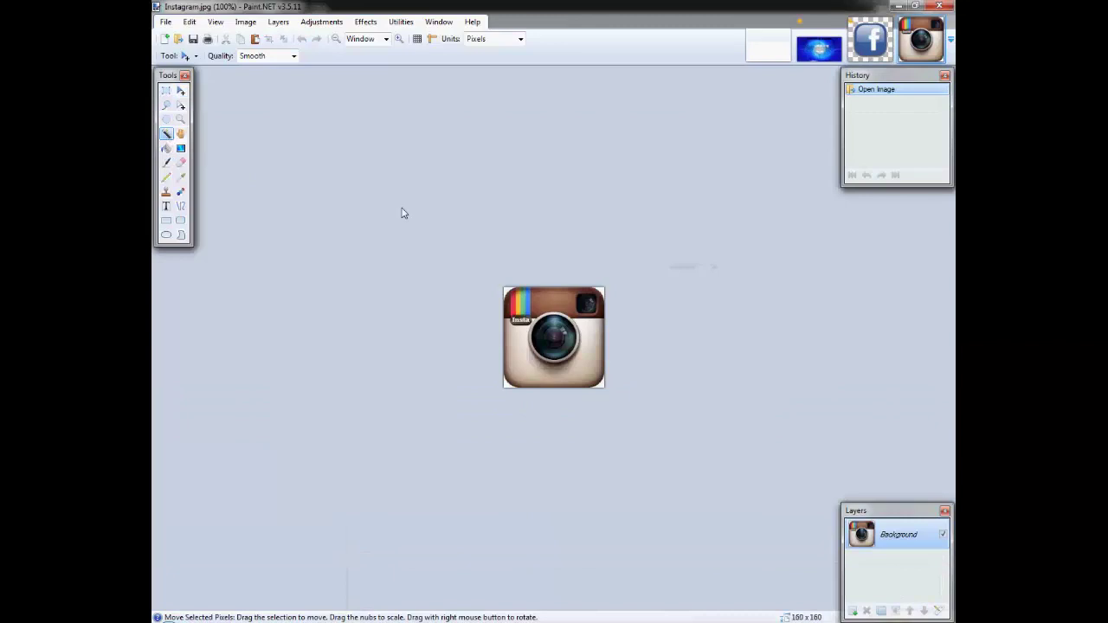
- Erase the white areas at all four corners of the Instagram icon using the Magic Wand
left_click(509, 291)
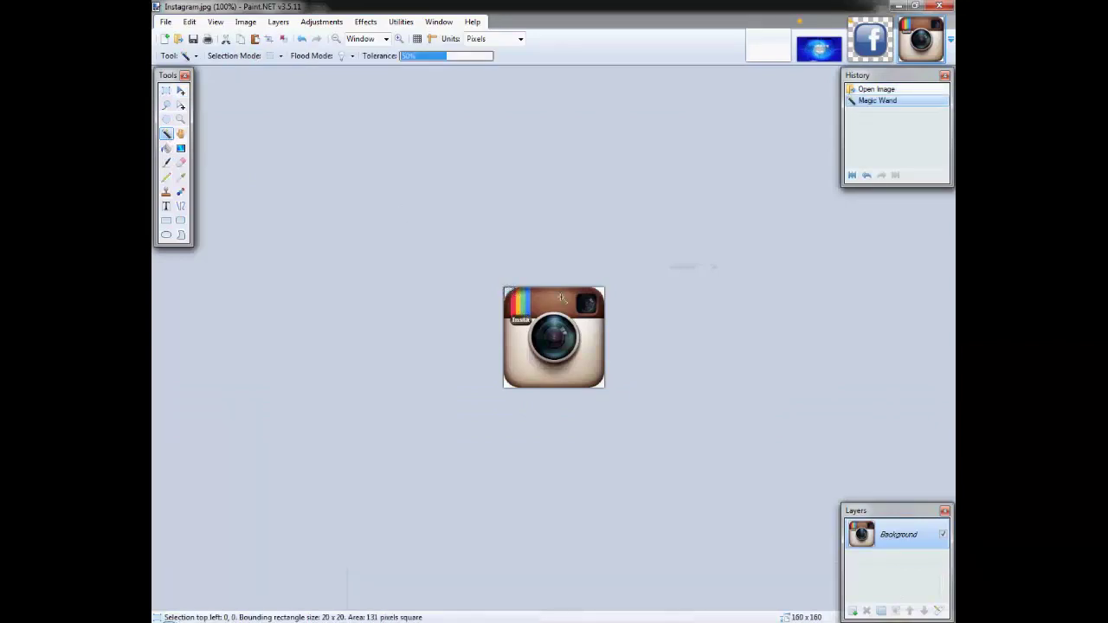
key("Delete")
left_click(599, 293)
key("Delete")
left_click(601, 384)
key("Delete")
left_click(509, 385)
key("Delete")
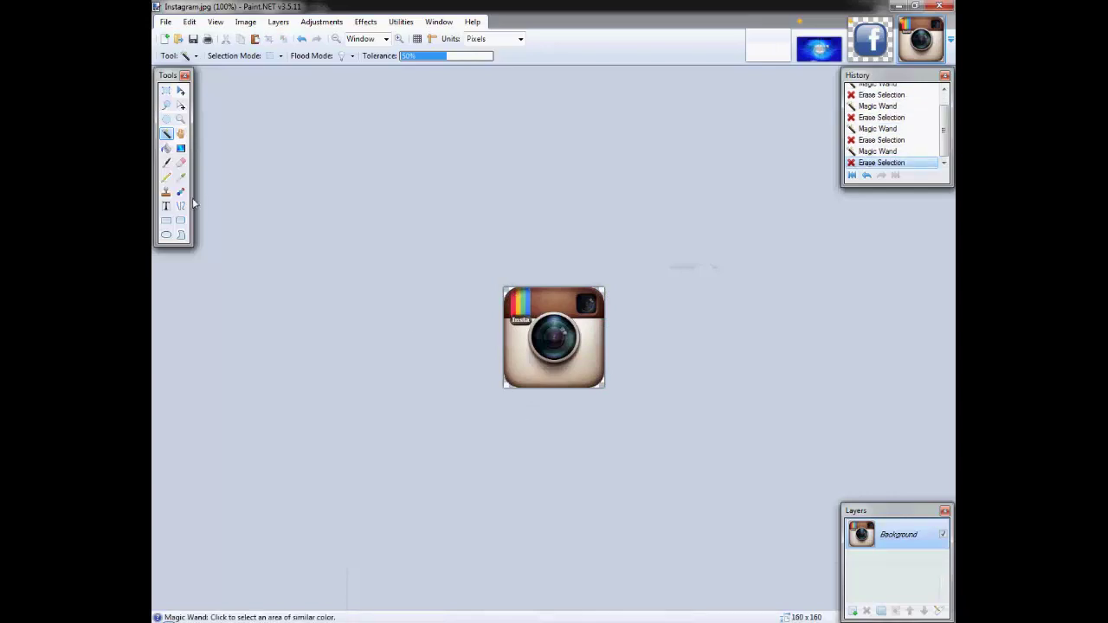
- Copy the whole Instagram icon and return to the banner image
left_click(181, 90)
key("ctrl+a")
left_click(572, 343)
left_click(818, 50)
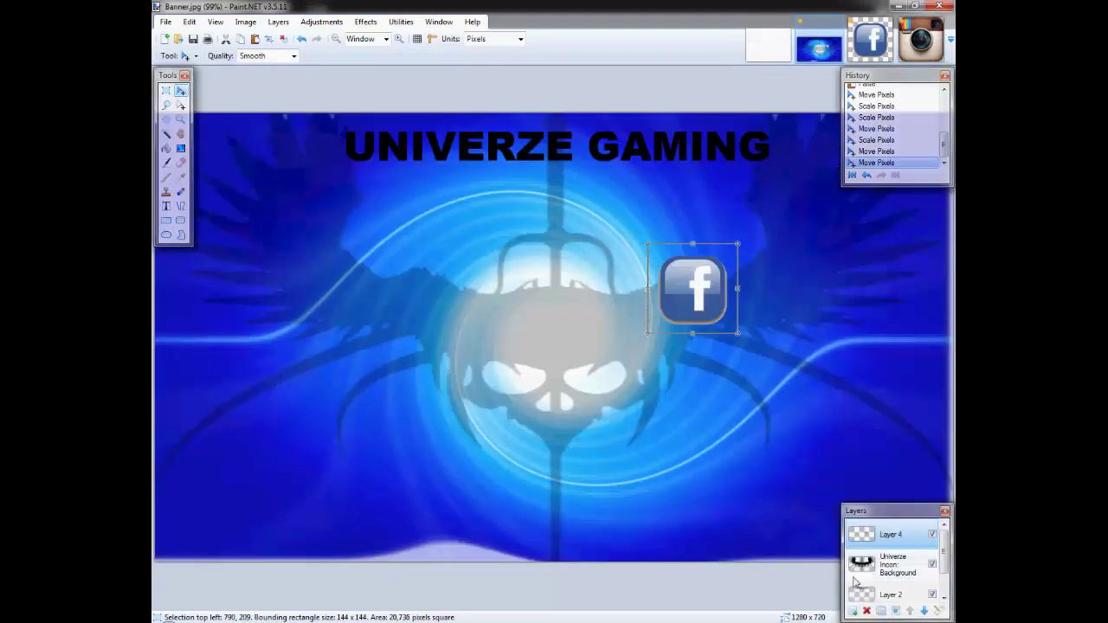
- Paste the Instagram icon on a new layer, scale it to 110 x 110 pixels and place it right of the Facebook icon
left_click(852, 612)
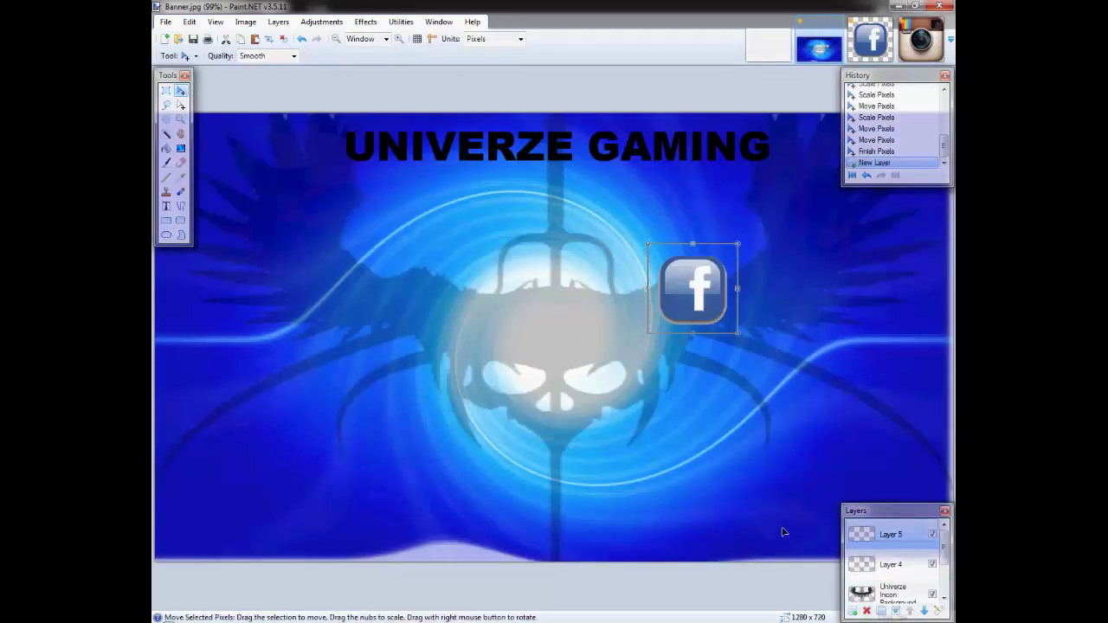
key("ctrl+v")
left_click_drag(208, 156, 714, 300)
left_click_drag(763, 357, 803, 311)
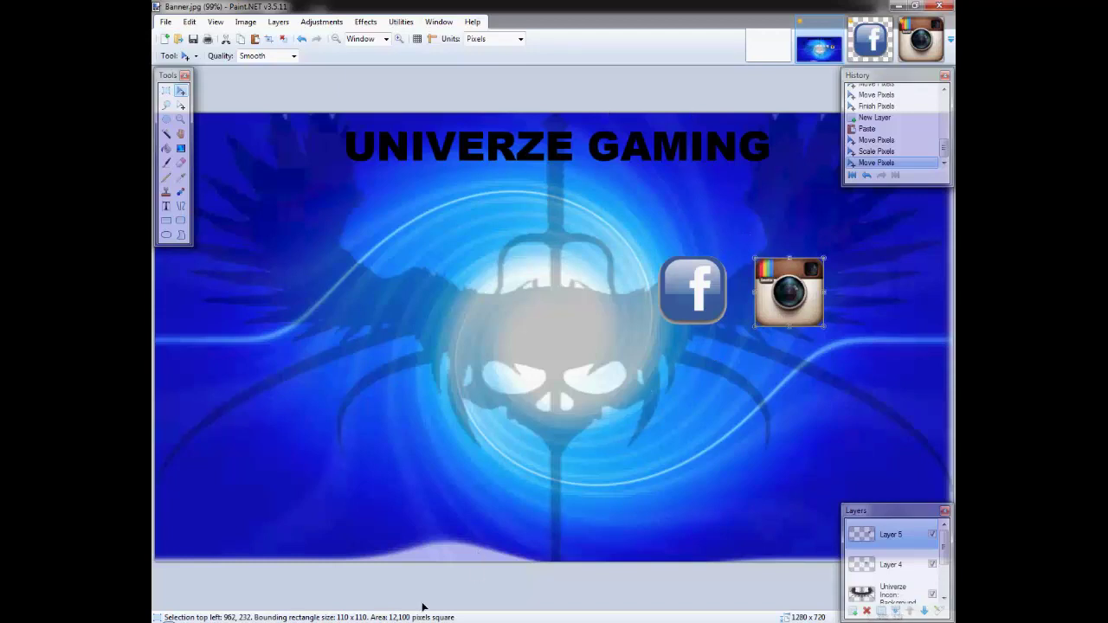
- Import the red Subscribe image as a new layer and fit it below the two icons at about 436 x 92 pixels
key("alt+Tab")
scroll(675, 372, "down", 5)
mouse_move(674, 372)
left_mouse_down()
mouse_move(677, 385)
mouse_move(417, 381)
mouse_move(421, 597)
mouse_move(313, 404)
left_mouse_up()
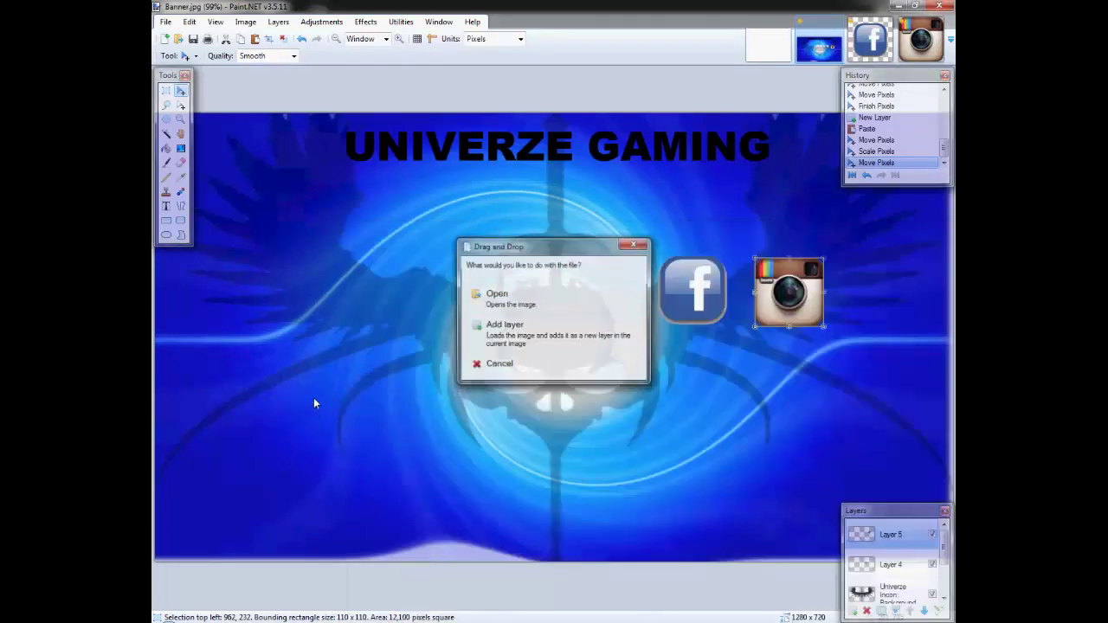
left_click(520, 329)
left_click_drag(329, 190, 582, 418)
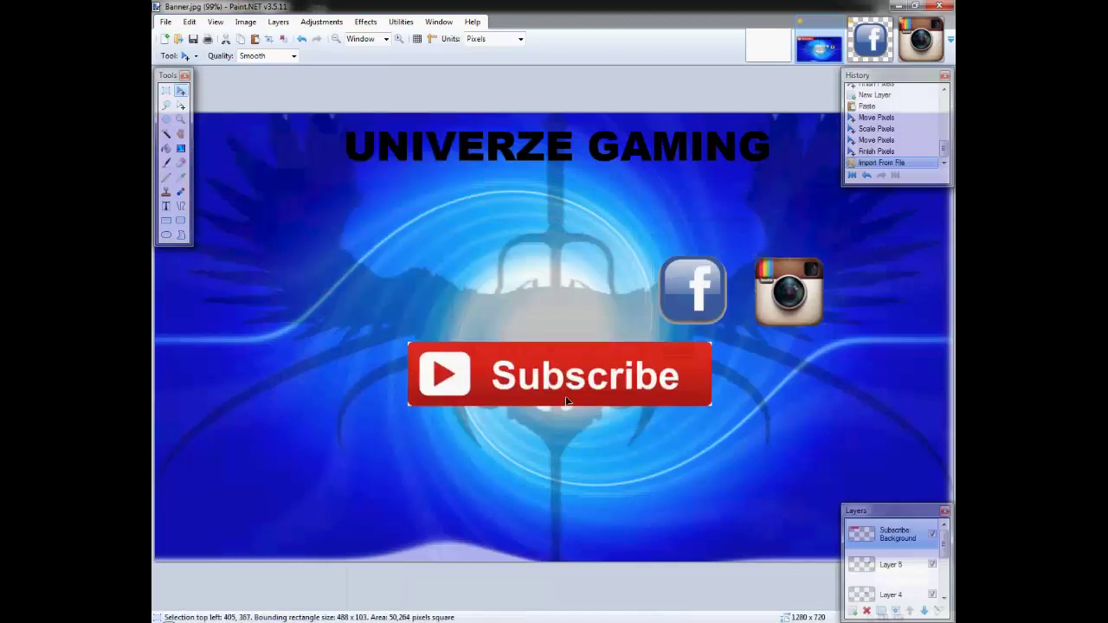
left_click_drag(662, 381, 870, 415)
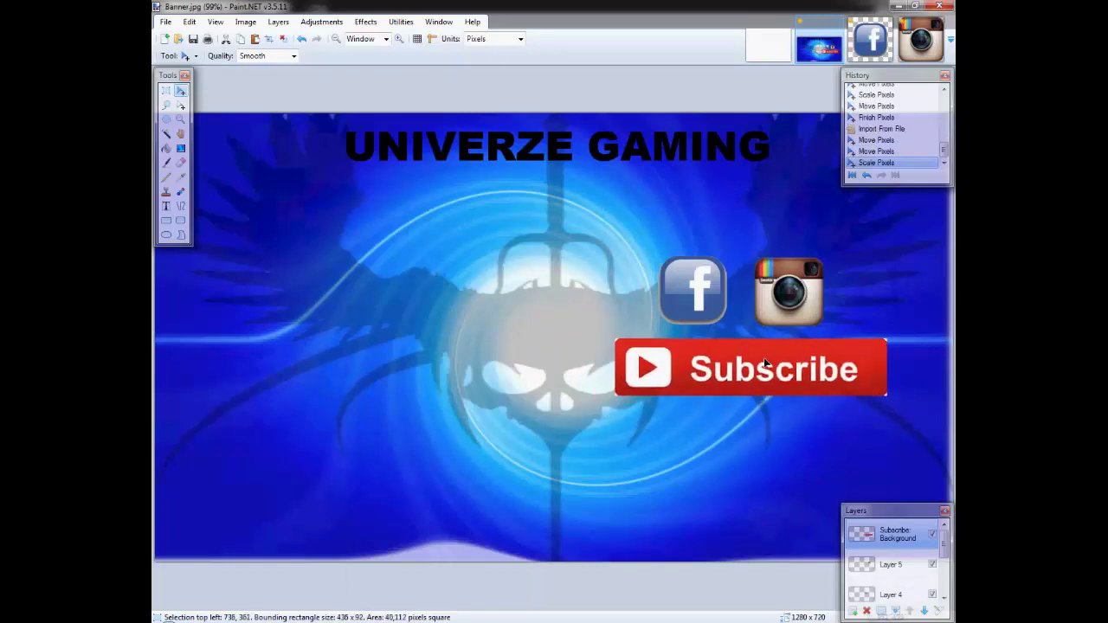
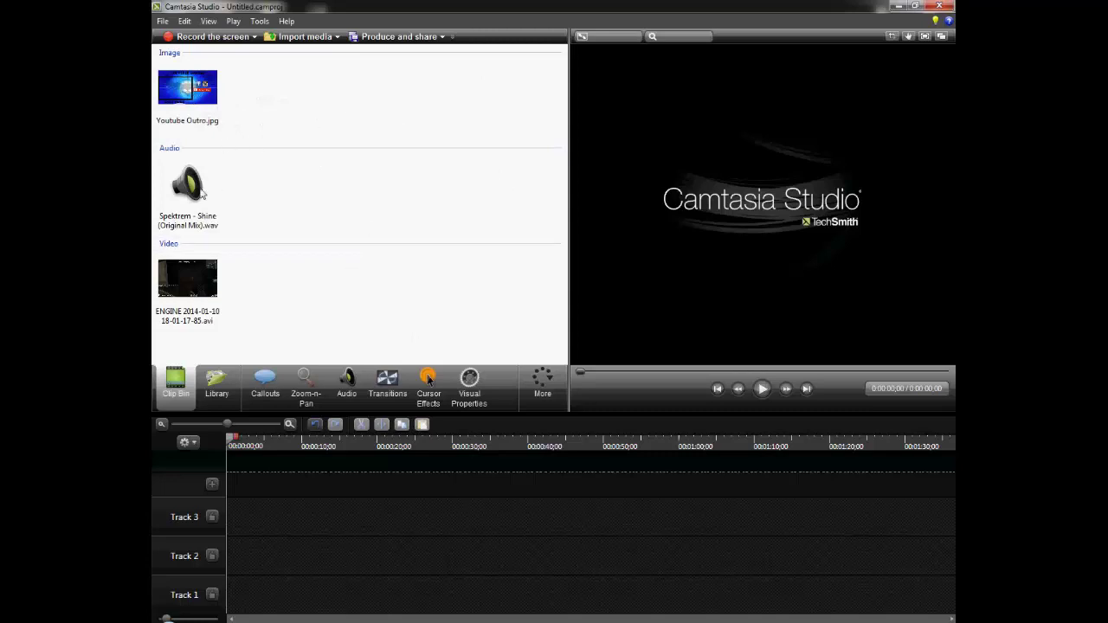
- In Camtasia Studio, add Youtube Outro.jpg to Track 1 with 1280 x 720 editing dimensions and stretch it from the start to about 13 seconds
mouse_move(201, 192)
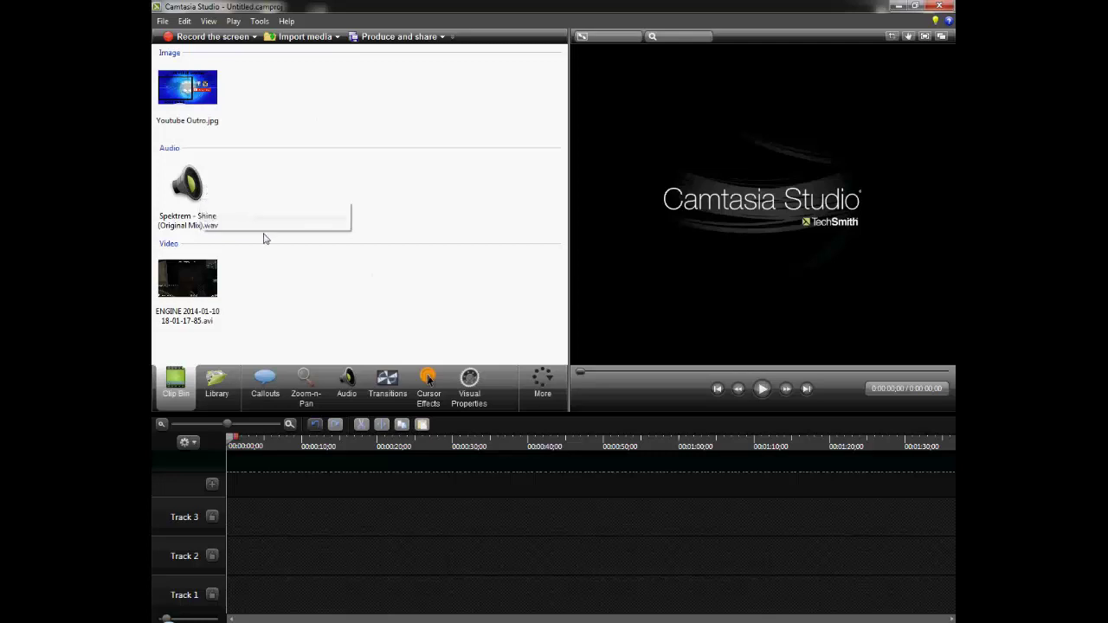
mouse_move(178, 286)
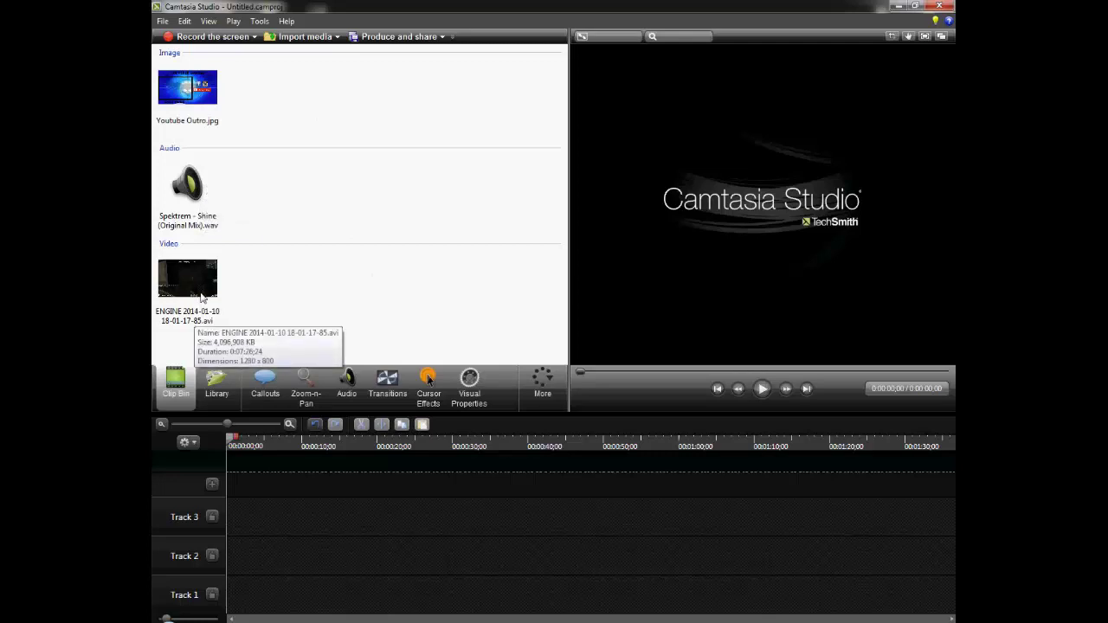
left_click(185, 94)
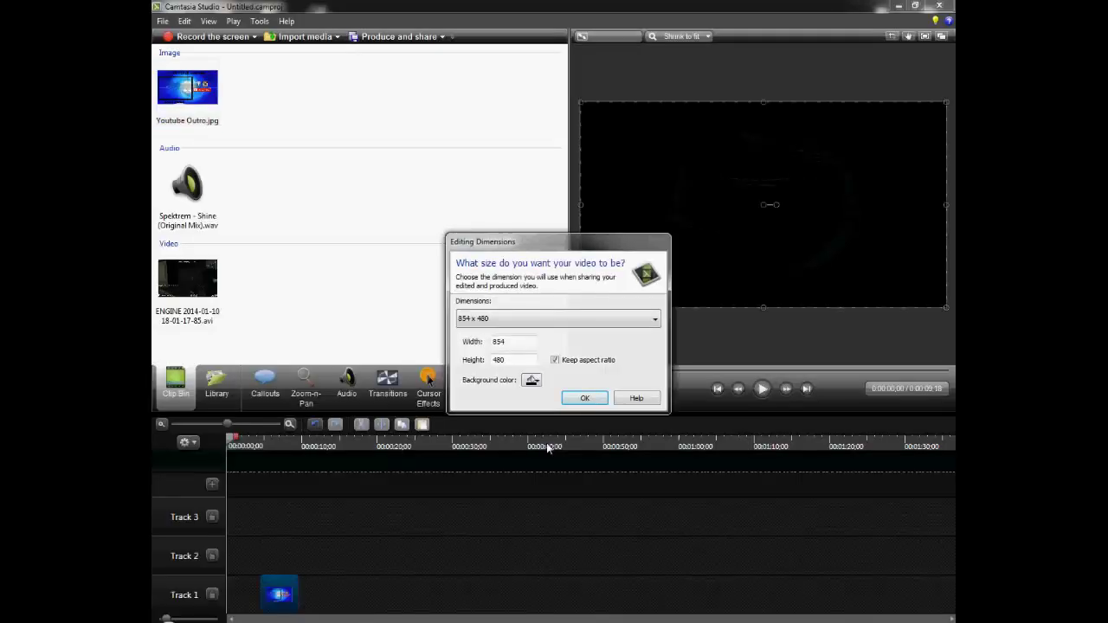
left_click(547, 322)
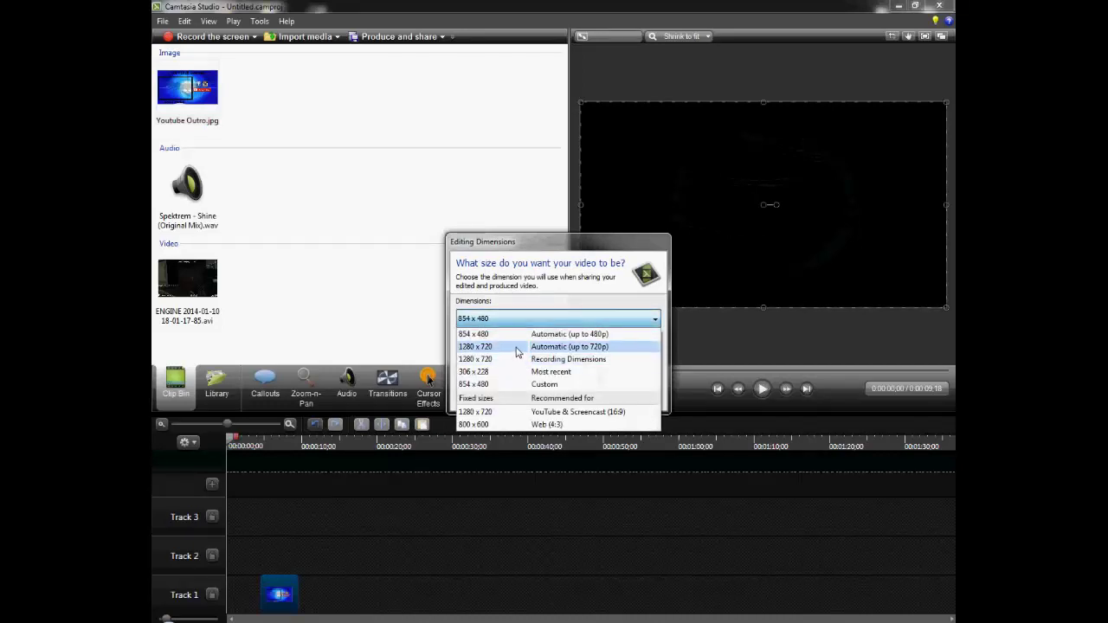
left_click(517, 347)
left_click(584, 396)
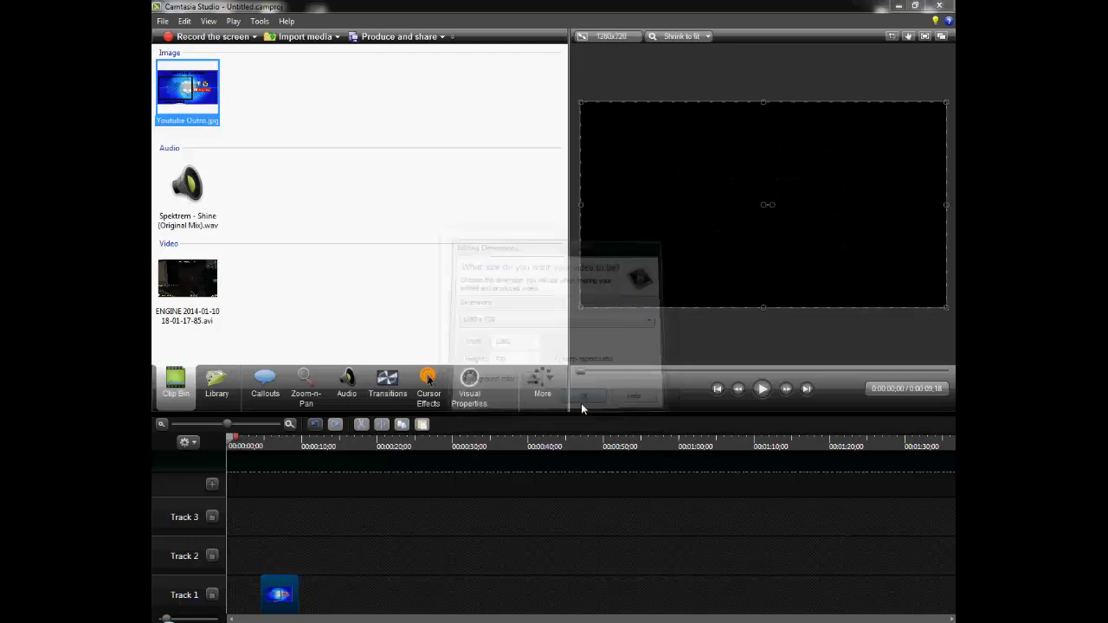
left_click_drag(250, 602, 326, 596)
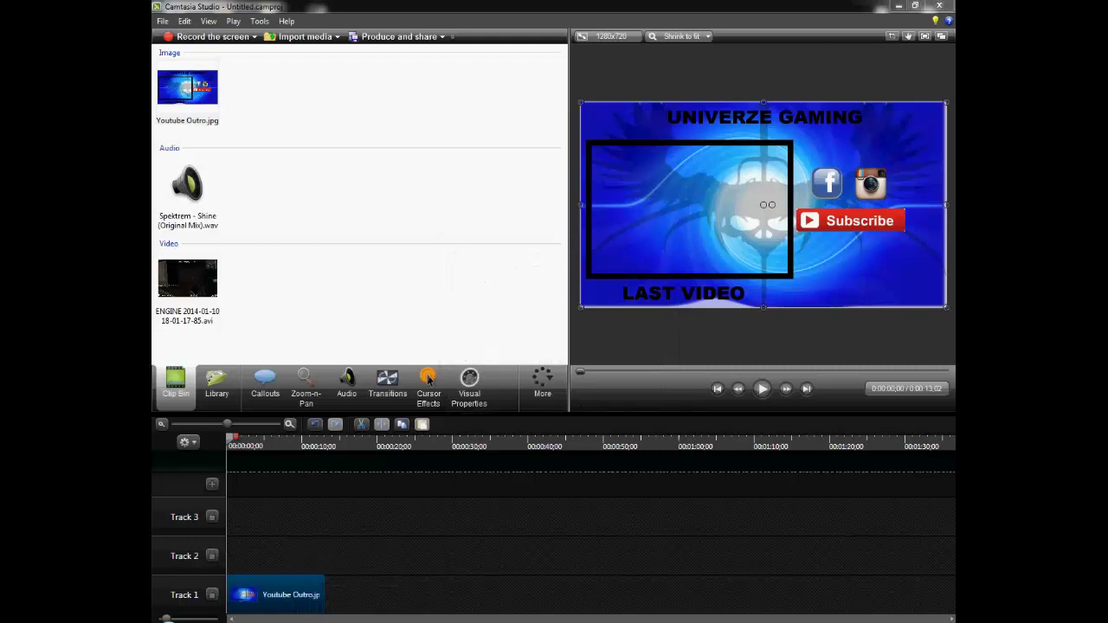
- Add the ENGINE gameplay video to Track 2 and Spektrem - Shine (Original Mix).wav to Track 3, both from the timeline's start
left_click_drag(187, 276, 231, 559)
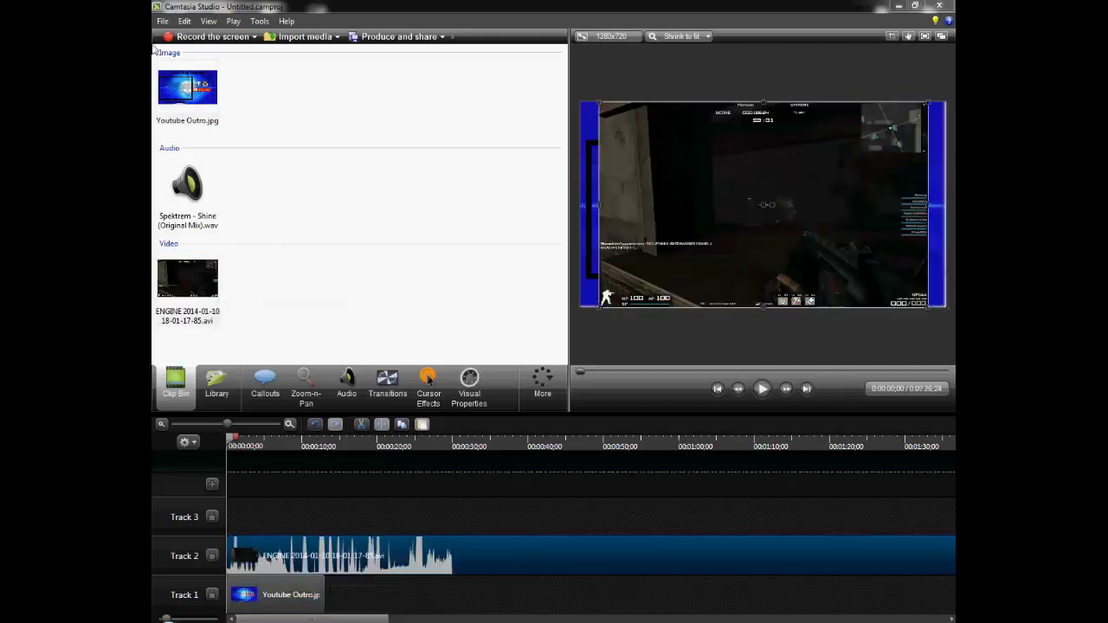
left_click_drag(184, 201, 269, 516)
- Silence the audio of the ENGINE gameplay clip on Track 2 and deselect it
left_click(277, 559)
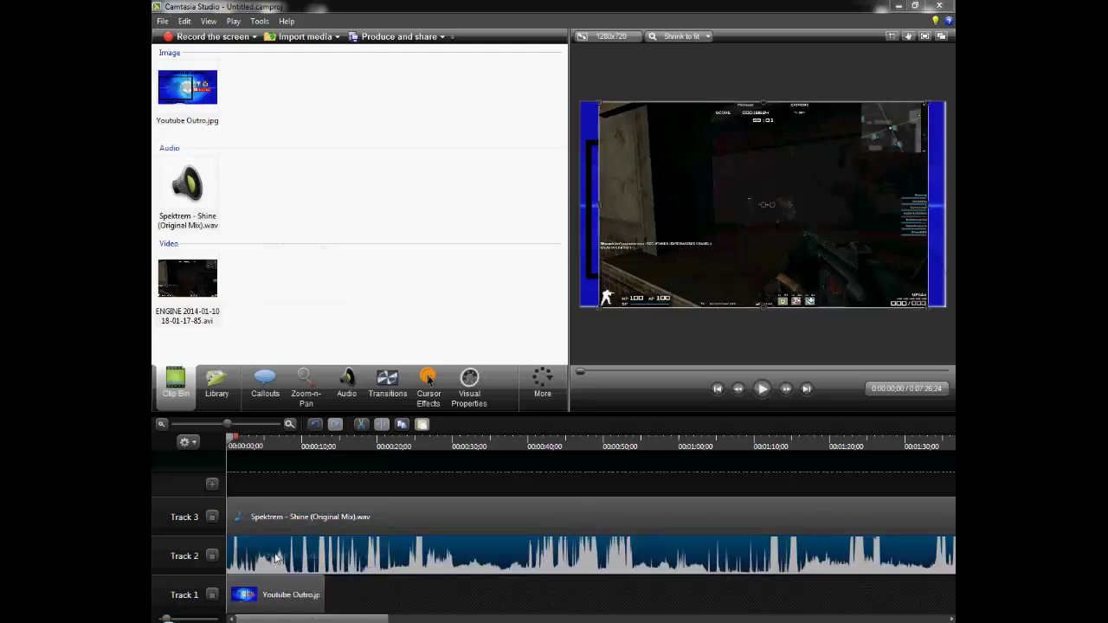
right_click(275, 562)
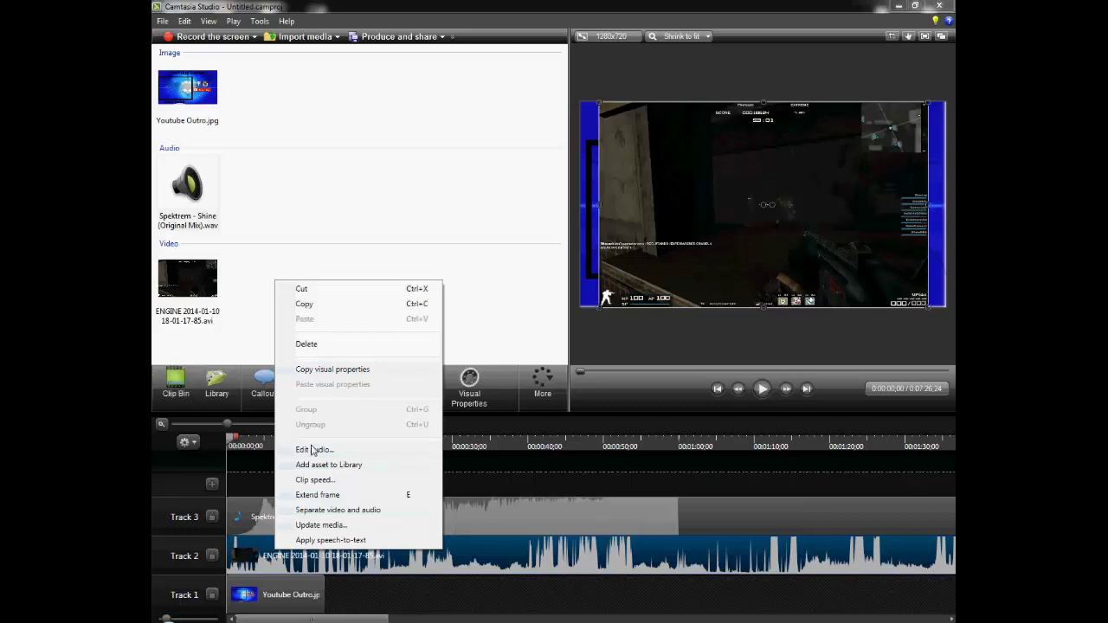
left_click(313, 450)
left_click(400, 217)
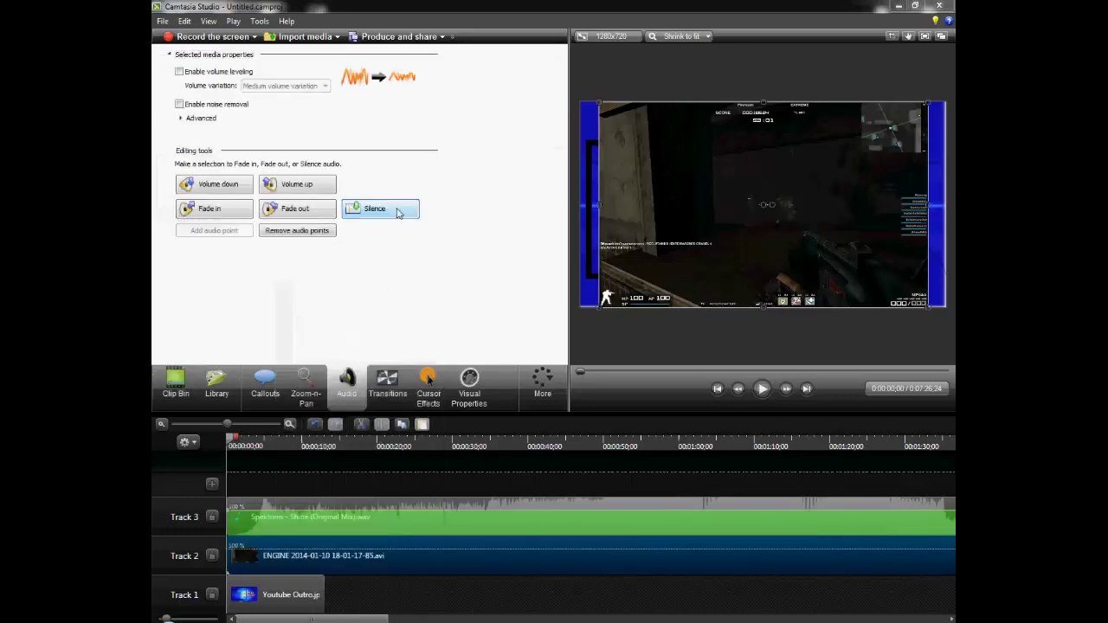
left_click(424, 588)
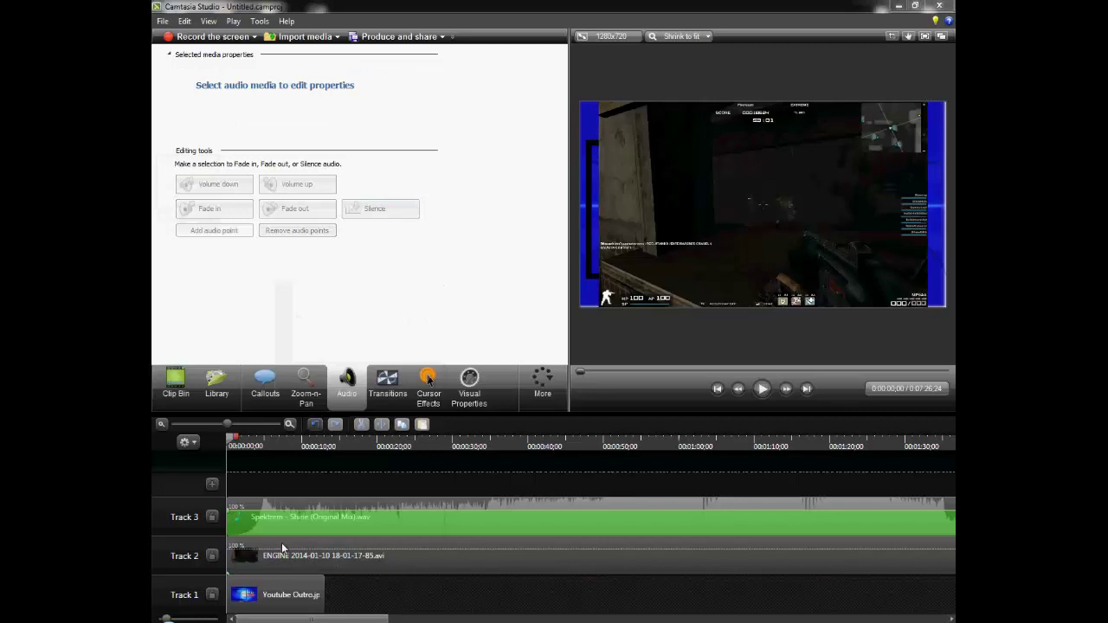
- Mark a timeline section of the ENGINE gameplay from about 2:41 to 2:53;21
left_click(176, 382)
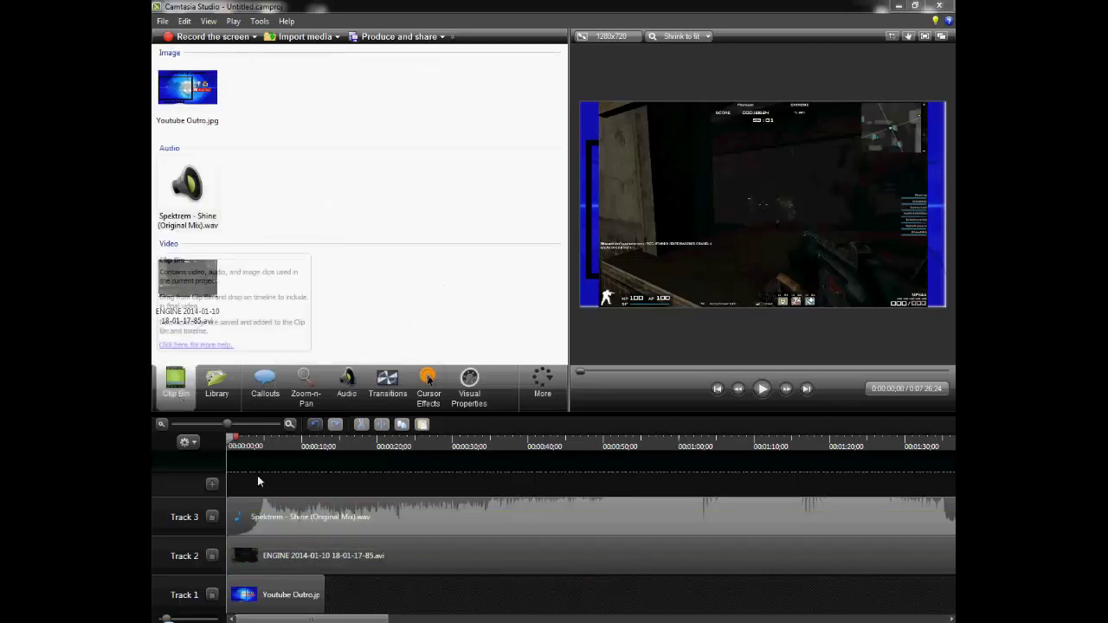
left_click(431, 562)
left_click_drag(234, 440, 952, 509)
scroll(659, 589, "down", 5)
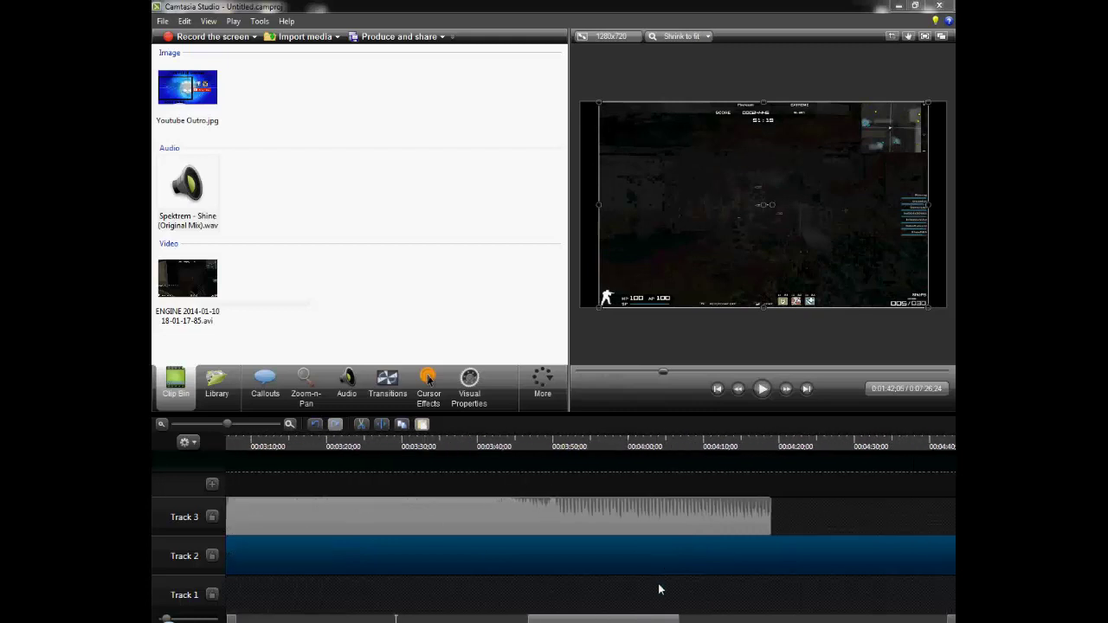
scroll(461, 567, "up", 2)
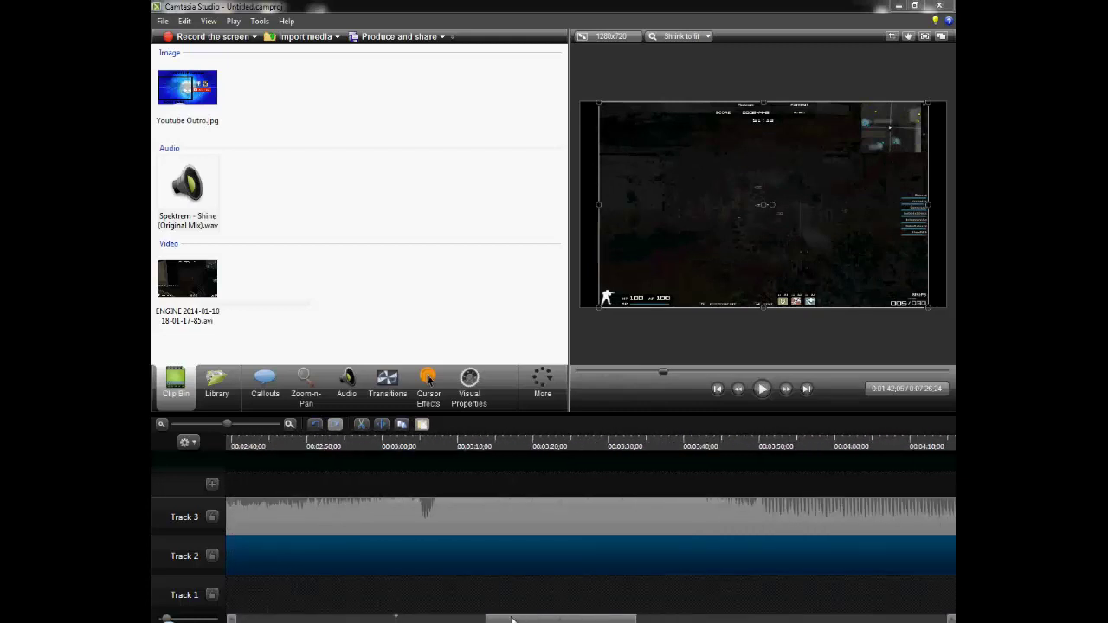
mouse_move(382, 445)
left_mouse_down()
mouse_move(769, 441)
mouse_move(333, 455)
mouse_move(348, 444)
mouse_move(457, 449)
mouse_move(444, 445)
left_mouse_up()
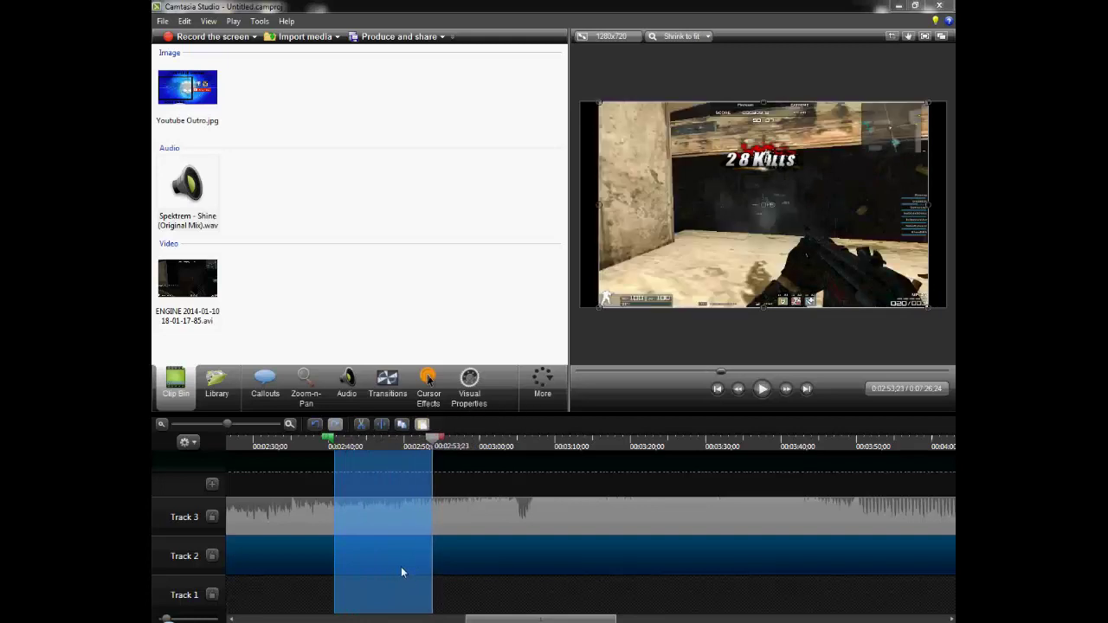
- Adjust the marked timeline section to run from 2:44;20 to 2:56;00 and cut it out
right_click(401, 571)
left_click(438, 440)
left_click_drag(336, 446, 363, 446)
left_click_drag(444, 446, 460, 445)
left_click(397, 534)
right_click(396, 536)
left_click(421, 563)
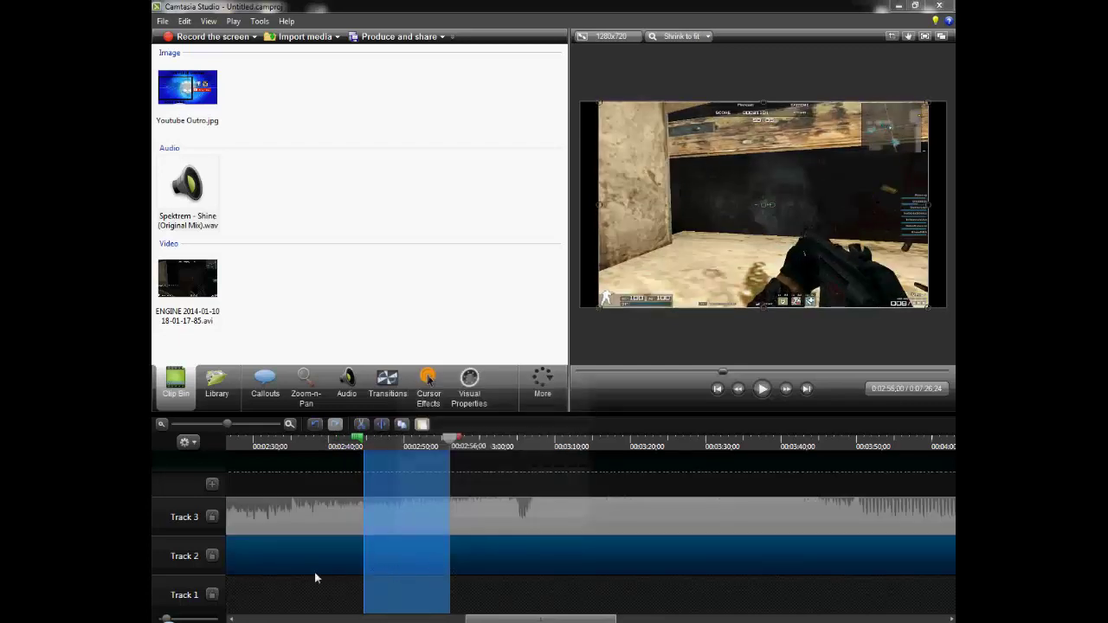
right_click(395, 551)
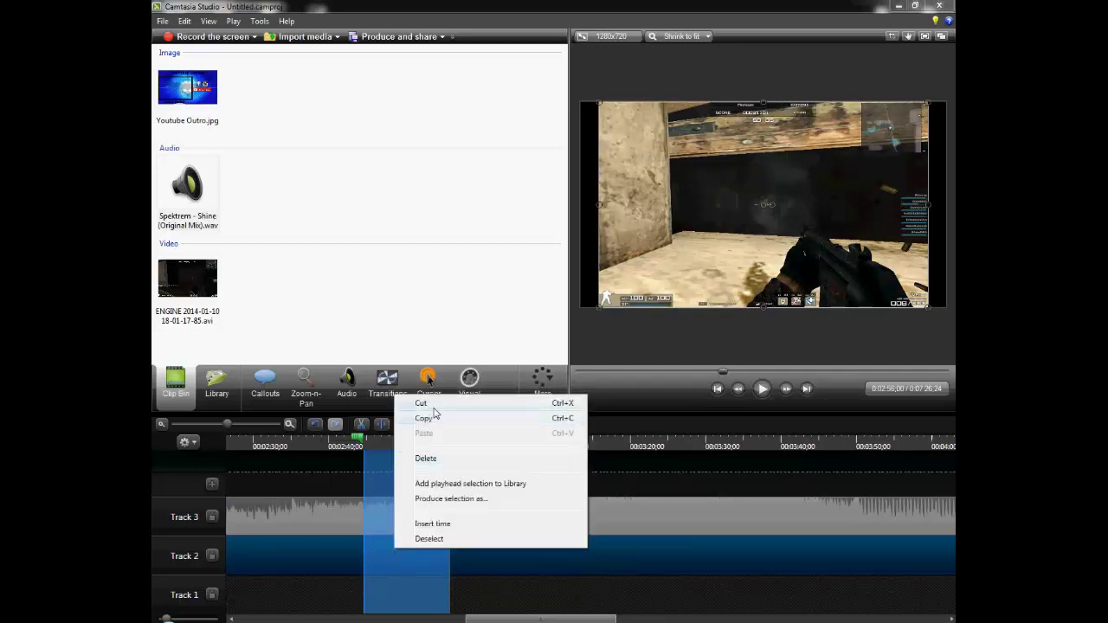
left_click(433, 403)
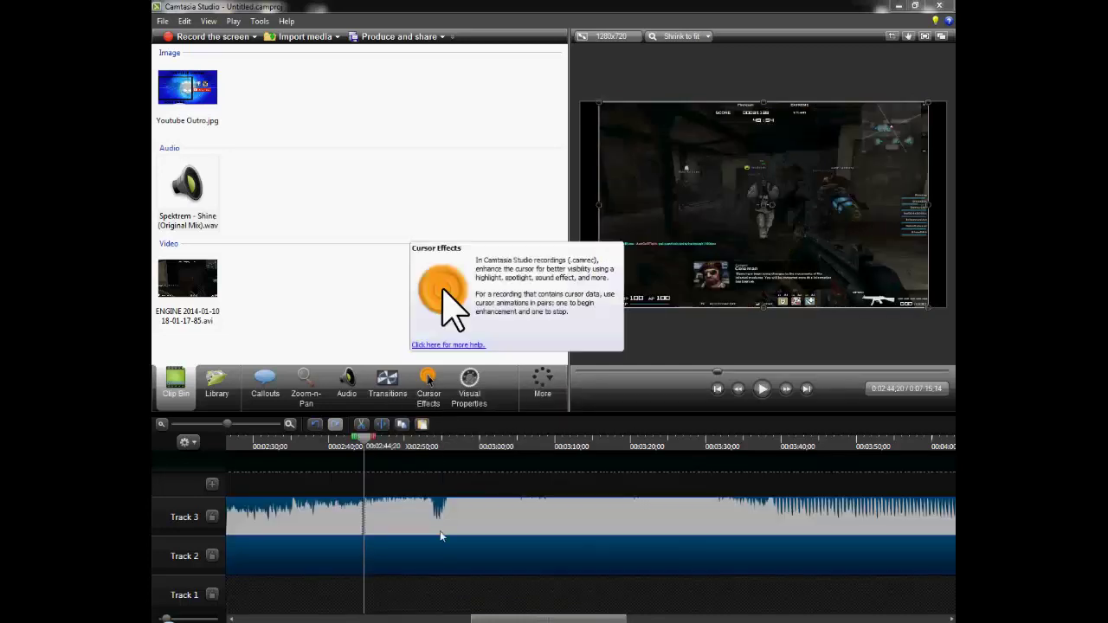
- Return to the timeline's start and delete the remaining Spektrem music and ENGINE gameplay clips from Tracks 3 and 2
left_click_drag(364, 443, 173, 457)
scroll(589, 536, "left", 5)
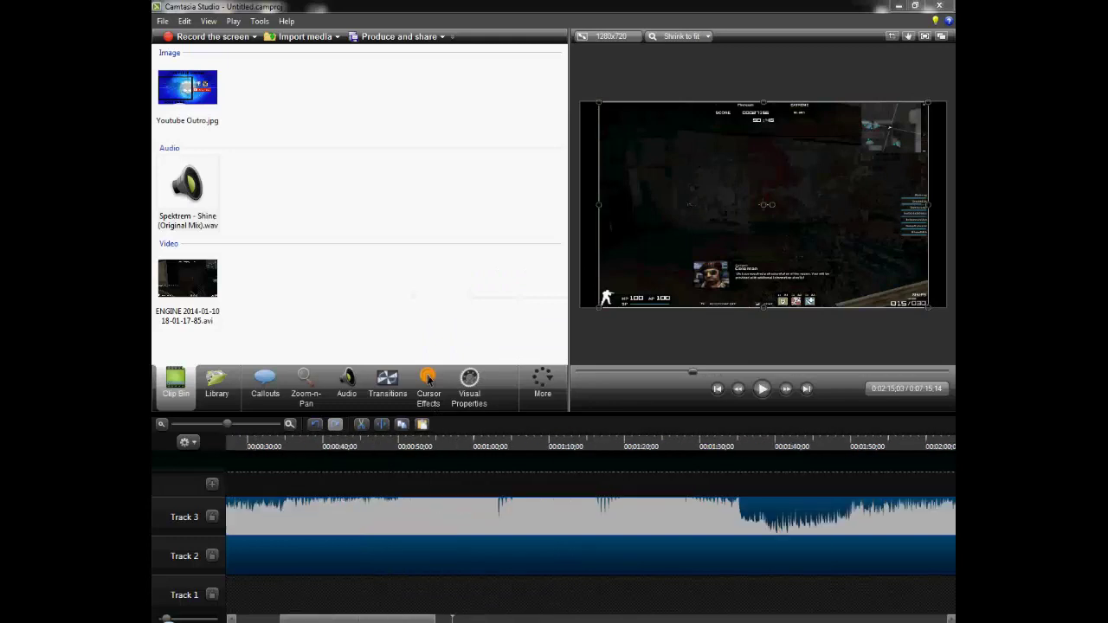
left_click_drag(522, 455, 181, 447)
left_click(325, 513, "ctrl")
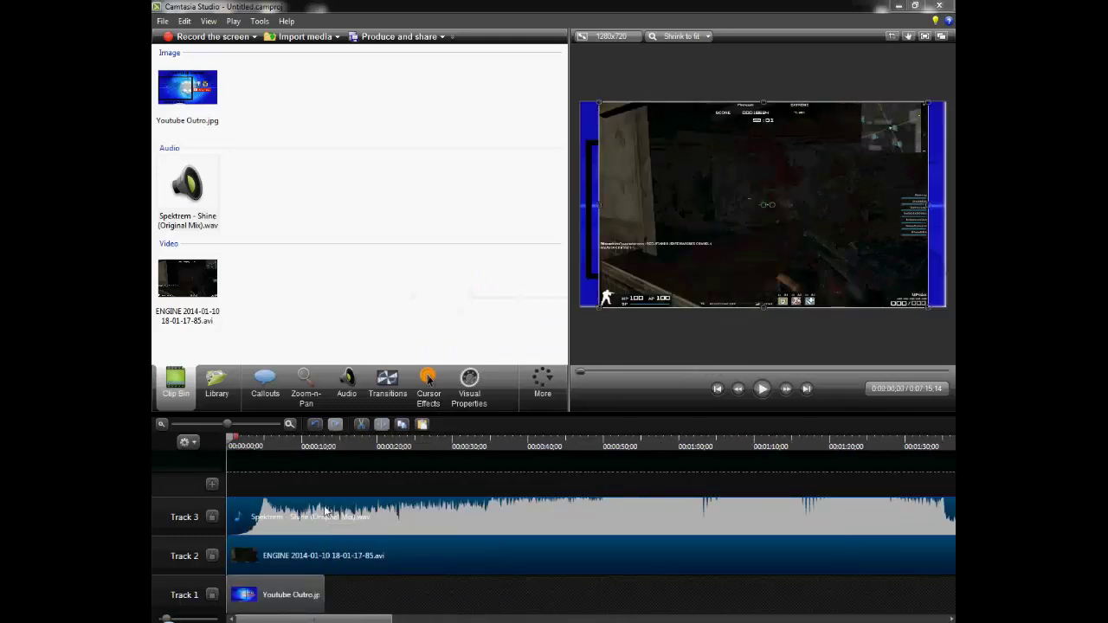
key("Delete")
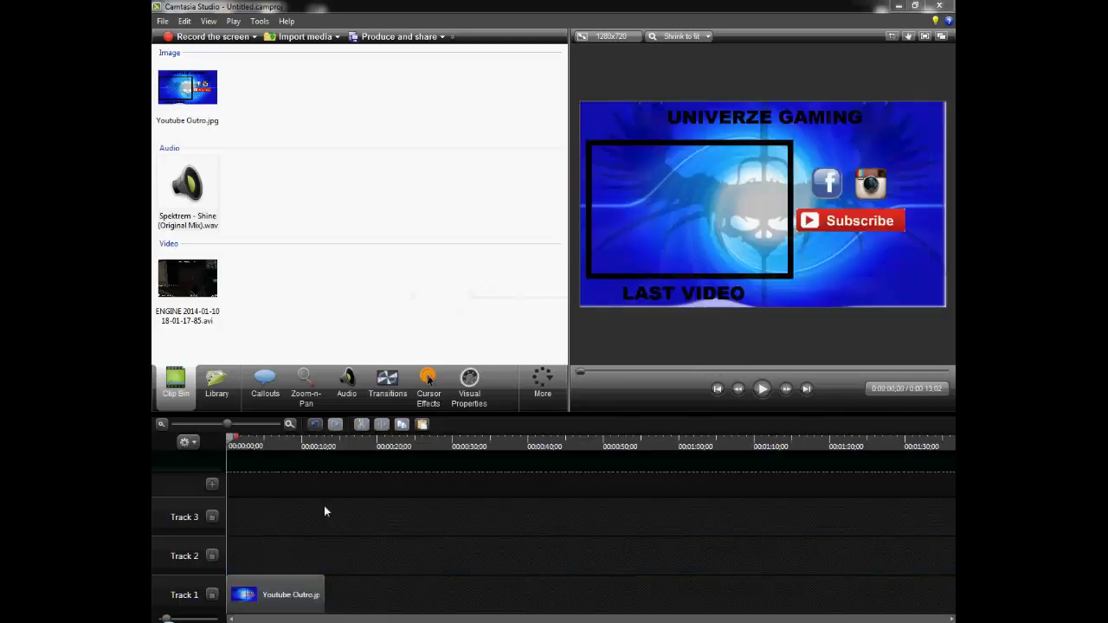
- Paste the cut section at the timeline's start, placing its gameplay clip on Track 2 and its music clip on Track 3
right_click(229, 553)
left_click(273, 387)
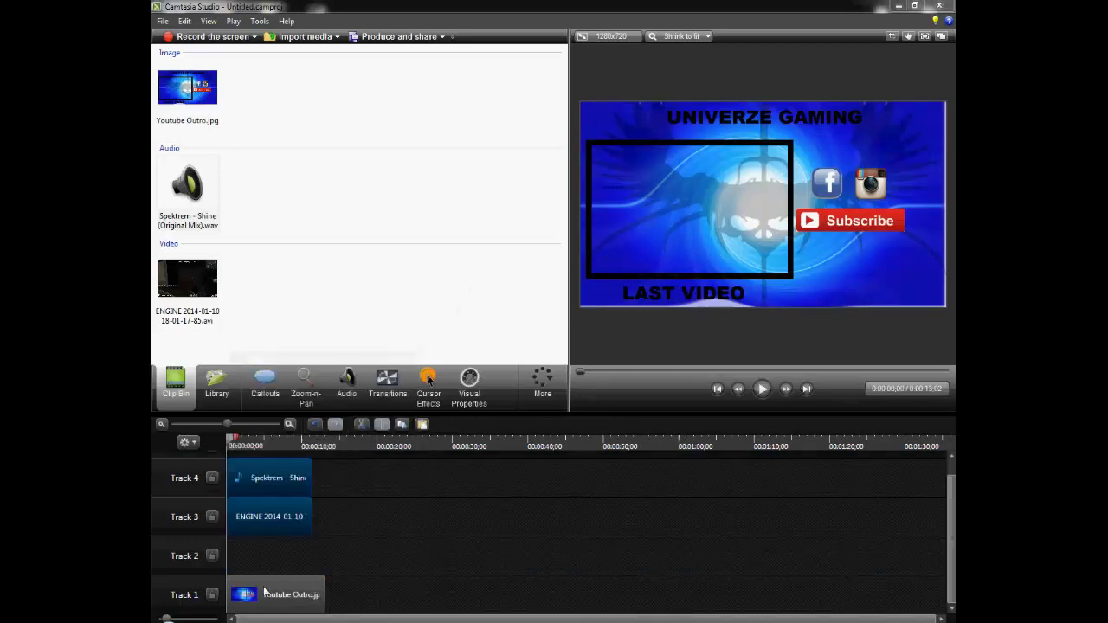
left_click_drag(260, 545, 260, 563)
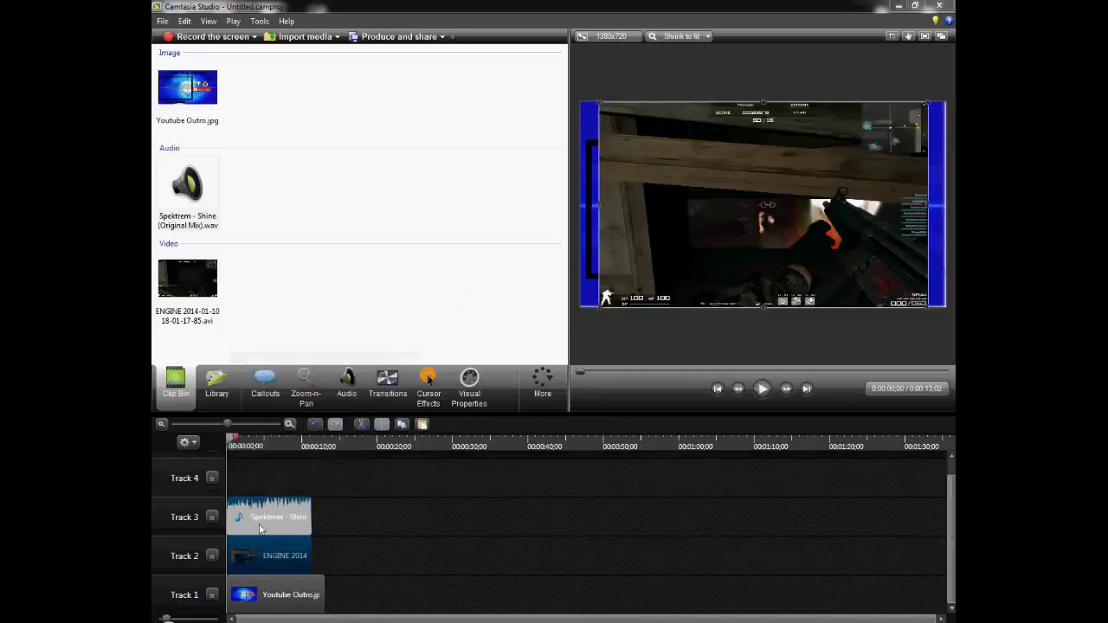
- Replace the music excerpt on Track 3 with the full Spektrem - Shine (Original Mix).wav and extend the ENGINE clip to the outro image's end
left_click(261, 527)
right_click(260, 525)
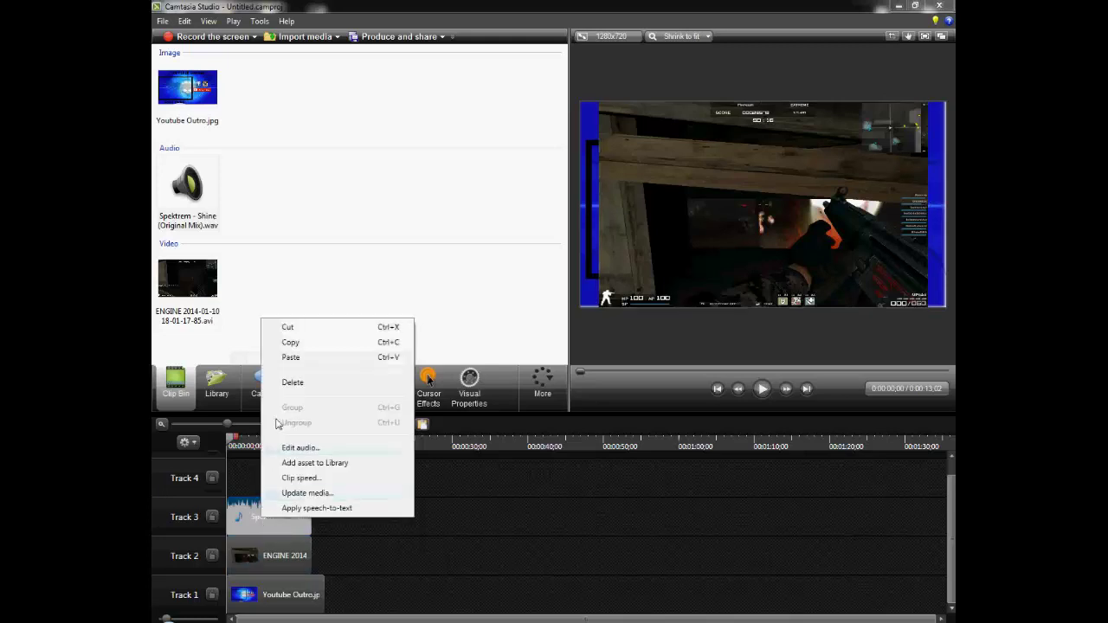
left_click(294, 391)
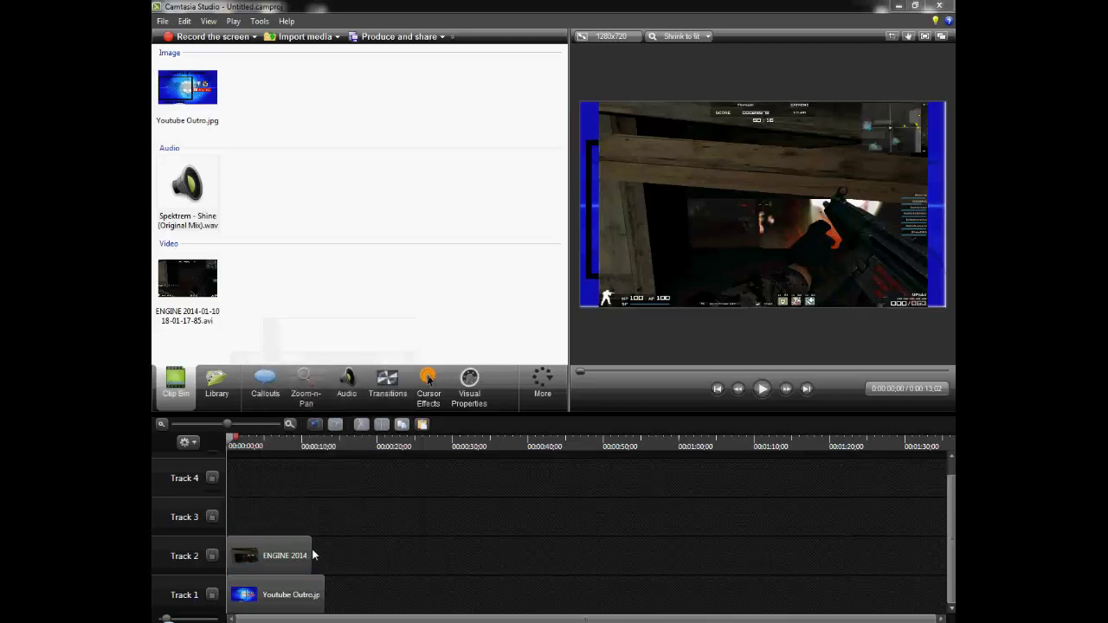
left_click_drag(311, 548, 324, 551)
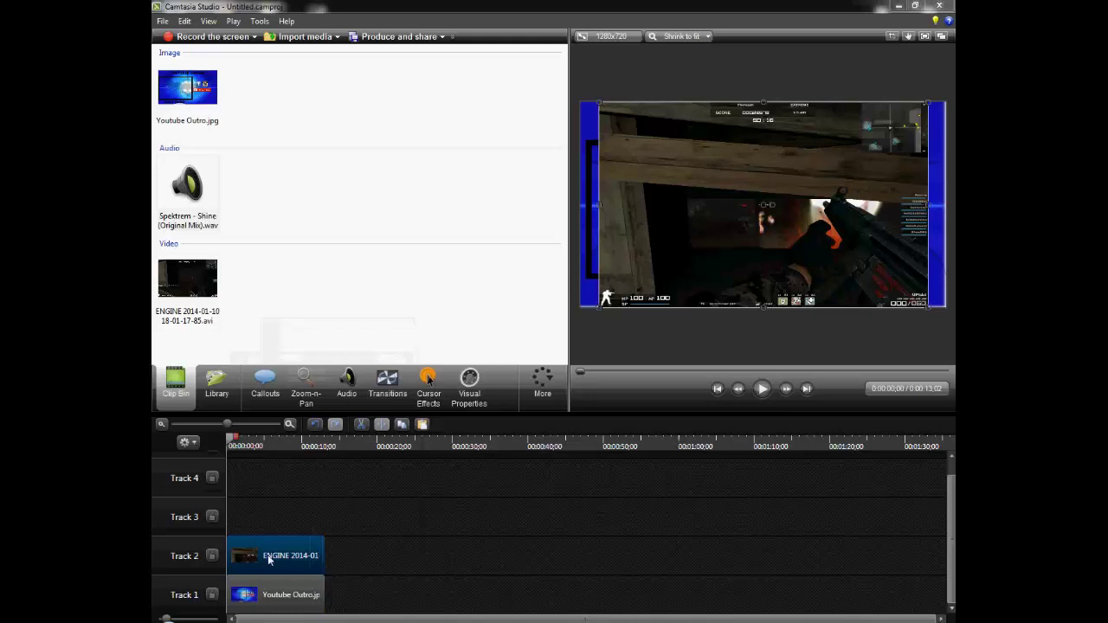
left_click_drag(205, 205, 257, 514)
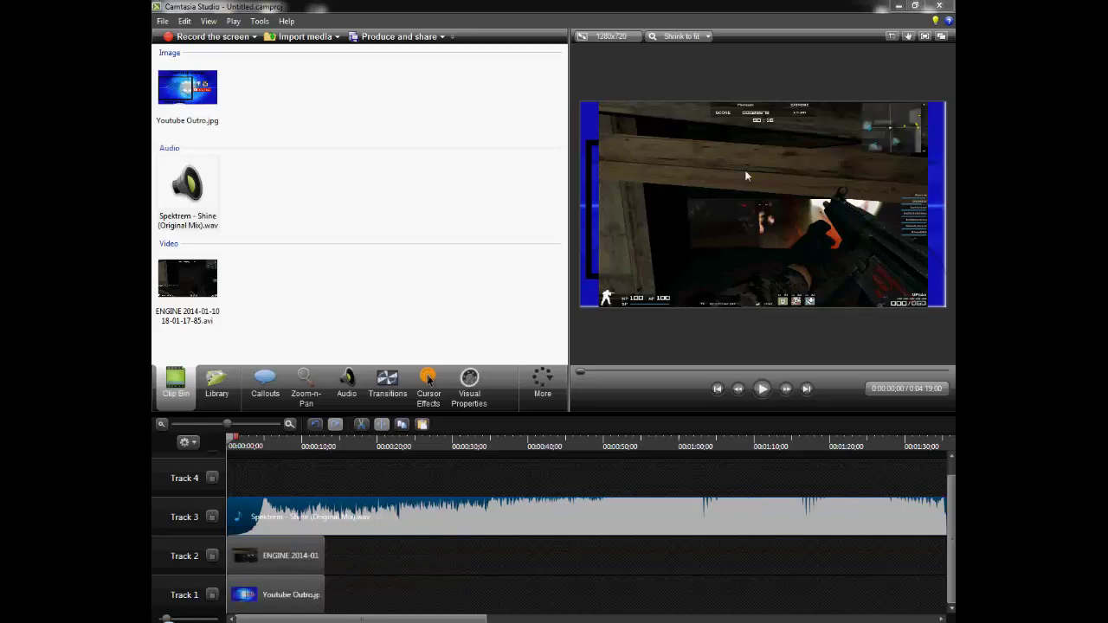
- Shrink the ENGINE gameplay video on the canvas and position it inside the black frame above LAST VIDEO
left_click(714, 218)
left_click_drag(714, 217, 822, 156)
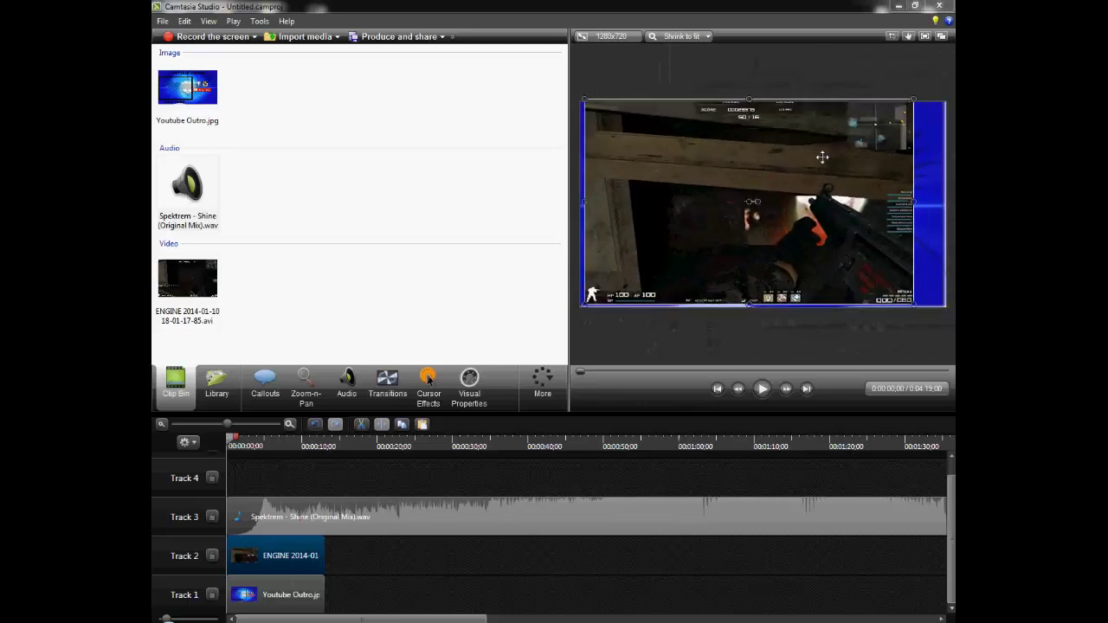
left_click_drag(903, 104, 782, 180)
left_click_drag(706, 219, 720, 186)
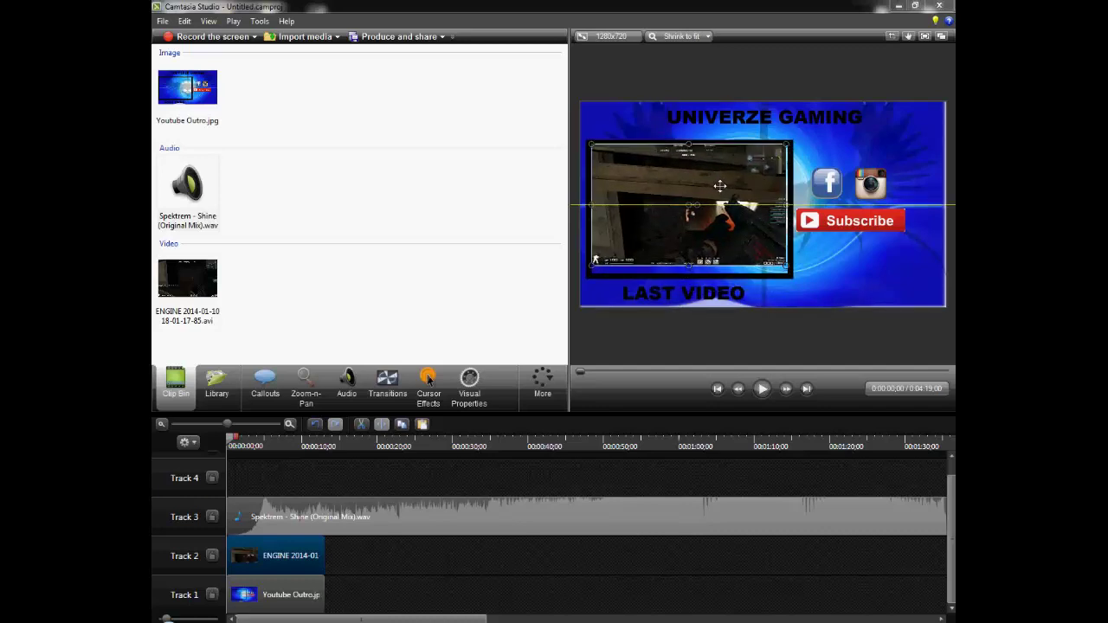
left_click_drag(786, 266, 781, 262)
left_click(691, 268)
left_click_drag(680, 240, 684, 266)
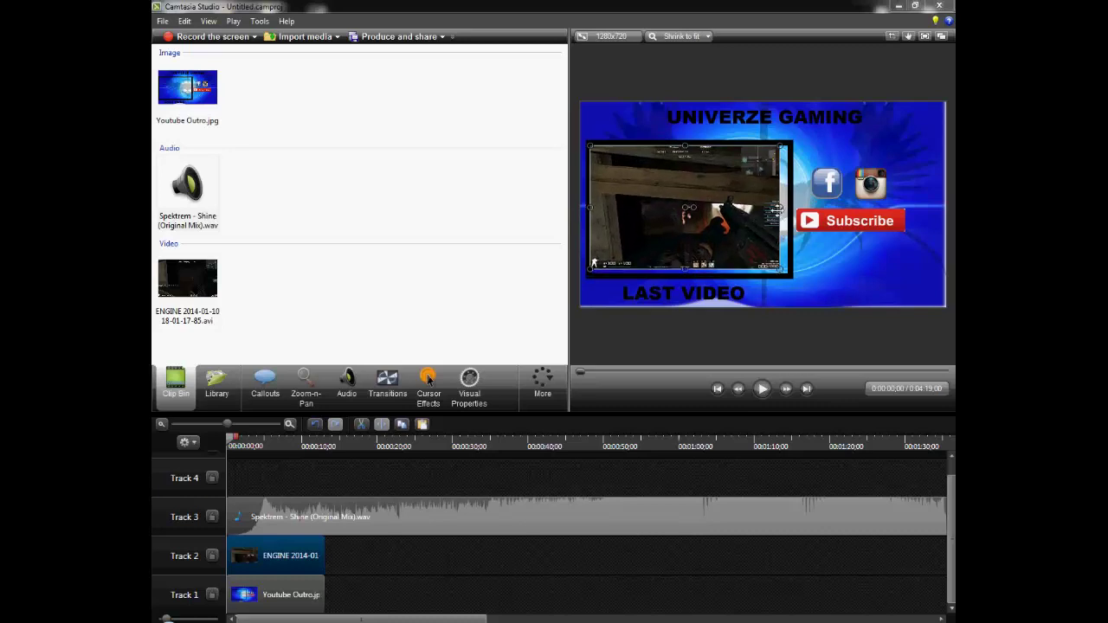
- Stretch the edges of the gameplay video to fill the black frame and deselect it
left_click_drag(777, 210, 783, 210)
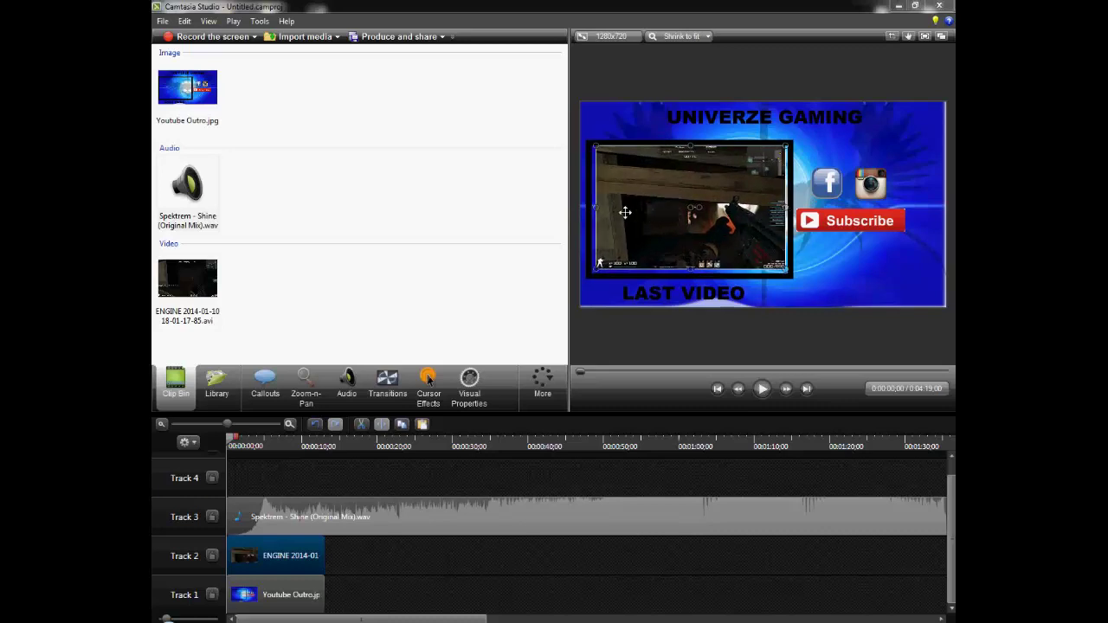
left_click_drag(594, 208, 591, 207)
left_click_drag(688, 270, 688, 270)
left_click_drag(785, 210, 788, 210)
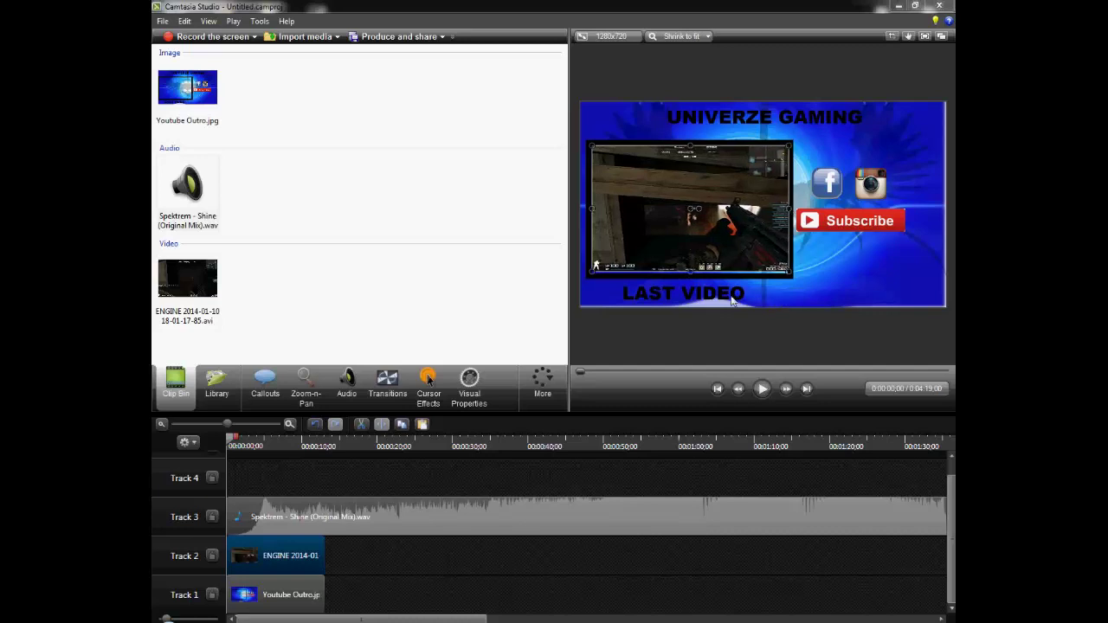
left_click_drag(690, 271, 690, 271)
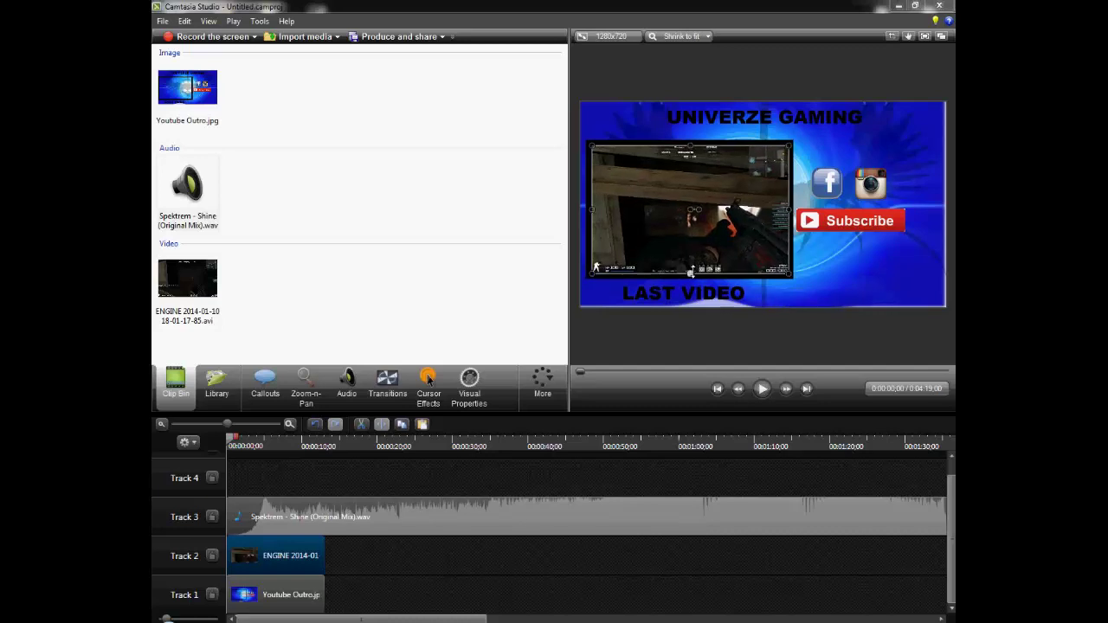
left_click(725, 348)
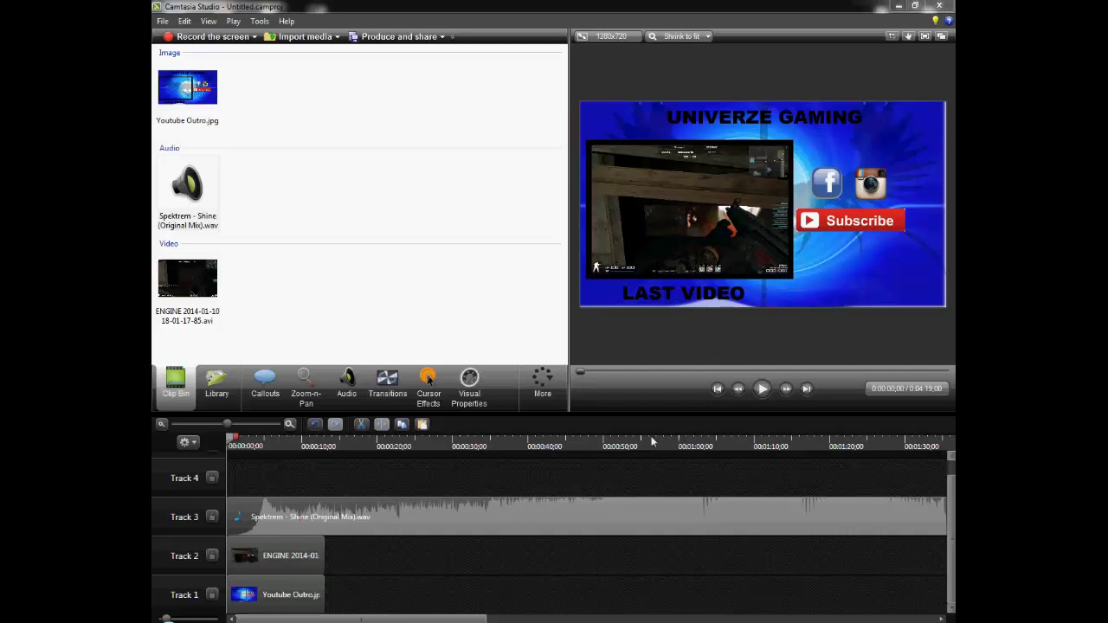
left_click(689, 244)
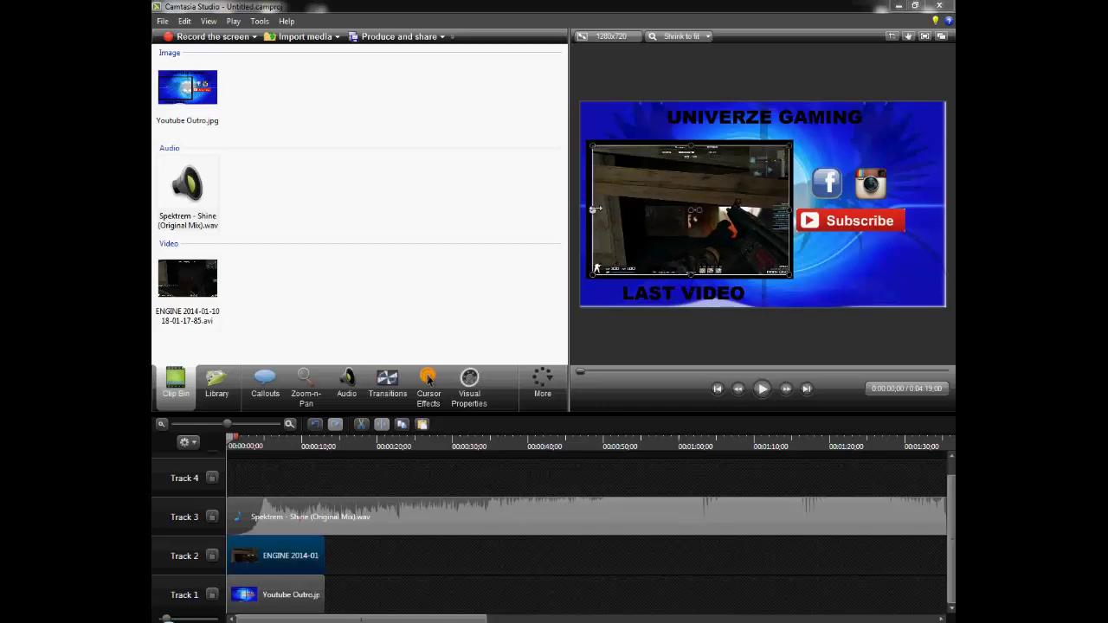
left_click(694, 341)
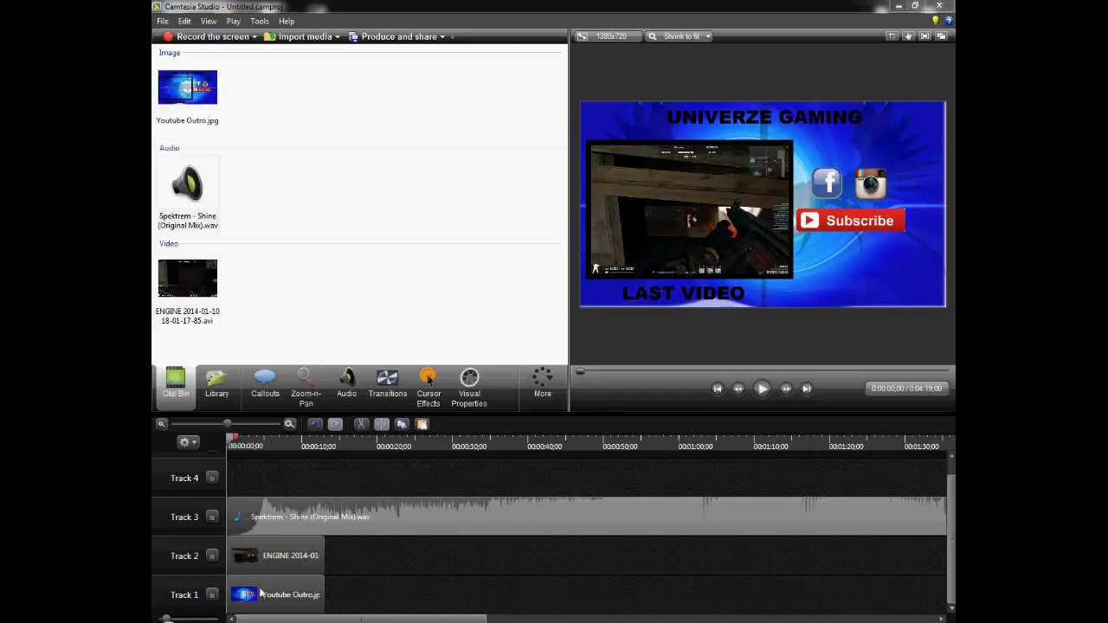
- Preview the outro with the Track 3 music shifted to about 52 seconds, and return the music to the timeline's start
left_click_drag(294, 523, 682, 521)
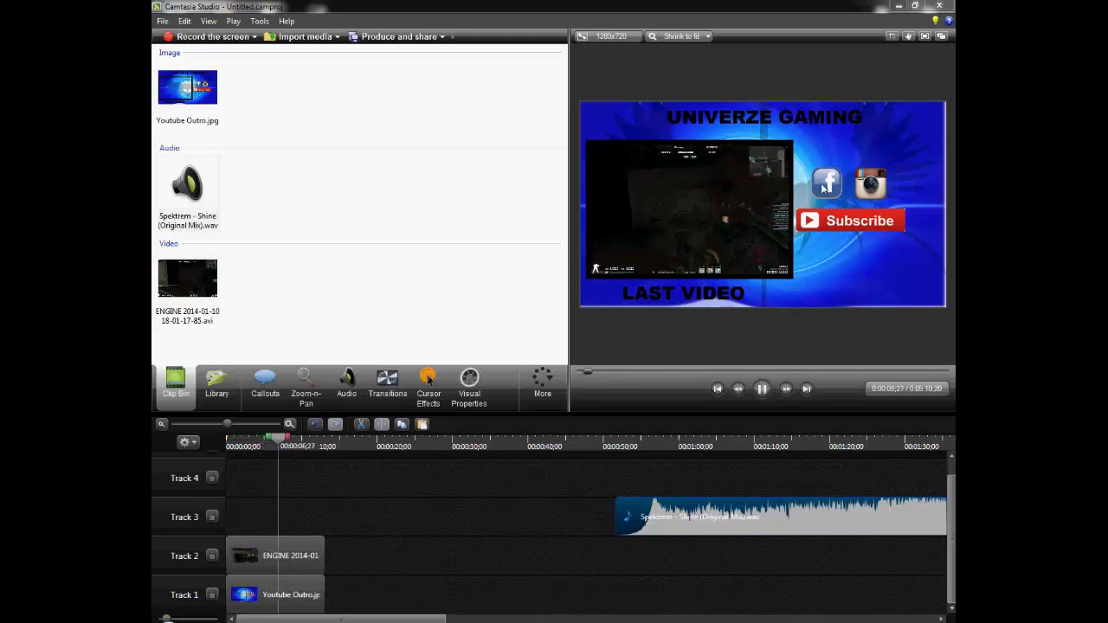
key("space")
left_click(239, 445)
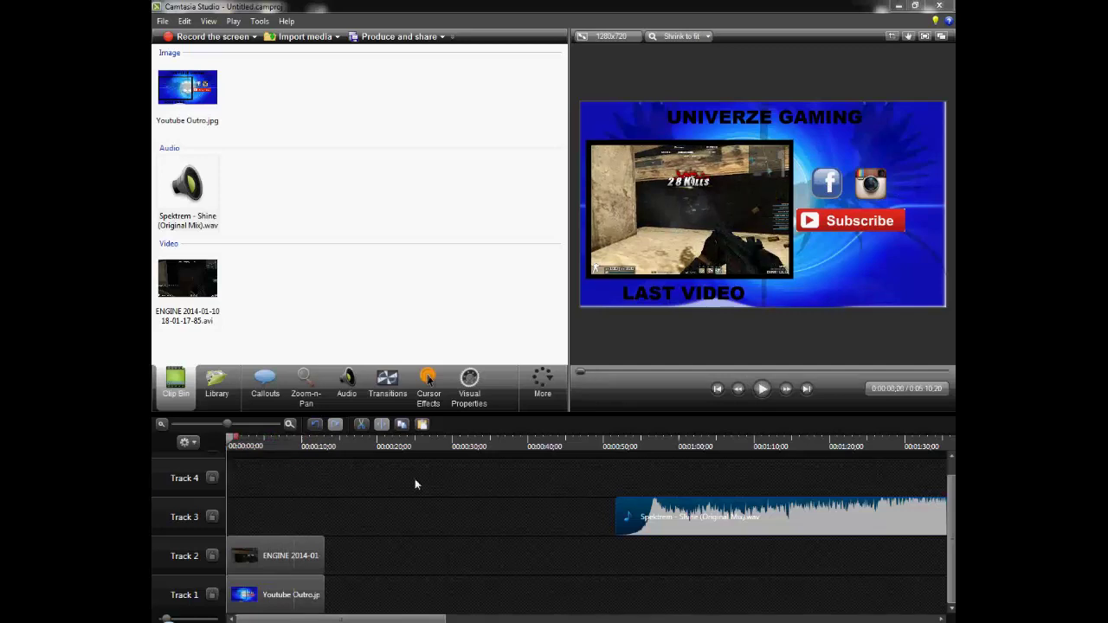
left_click_drag(640, 517, 209, 532)
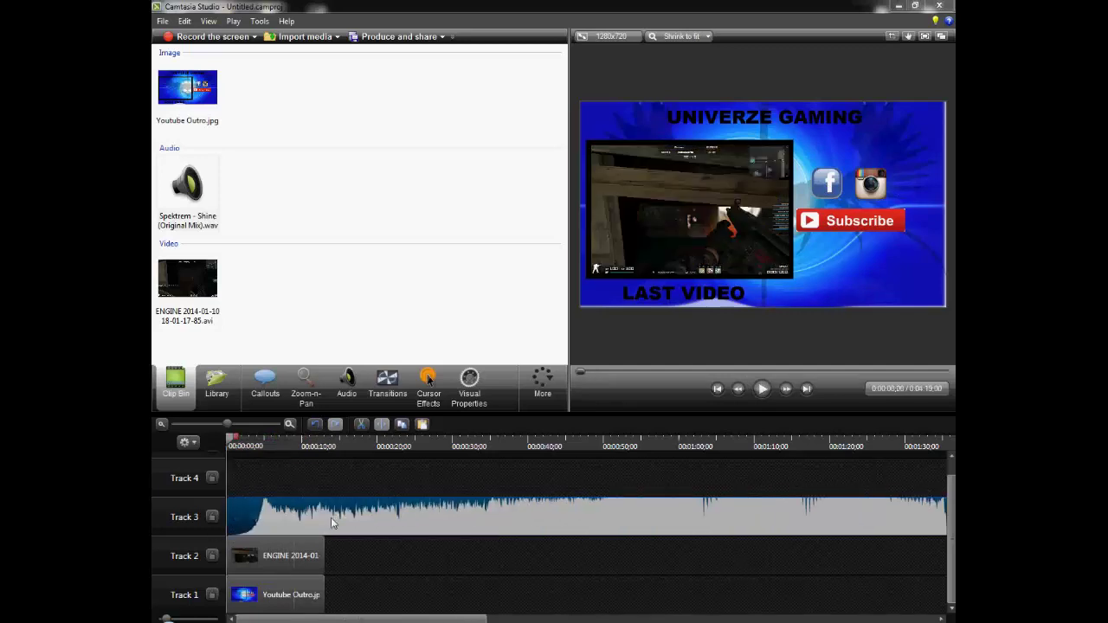
- Listen through the Track 3 music for a suitable passage and cut the section from 0:49;20 to 1:03;03
left_click_drag(240, 447, 420, 457)
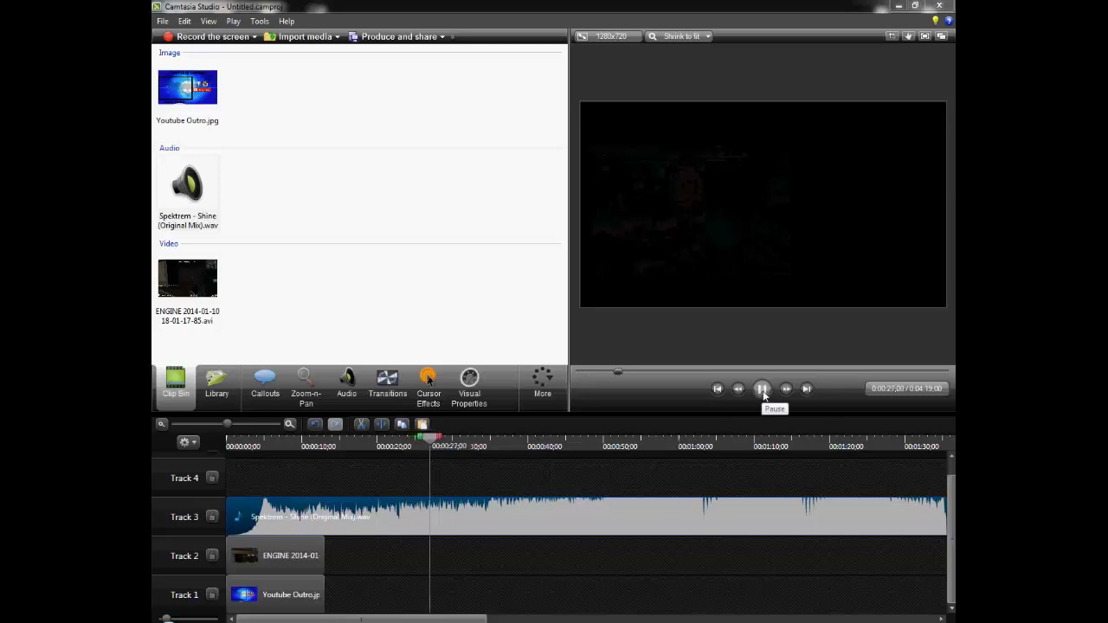
left_click_drag(437, 442, 487, 444)
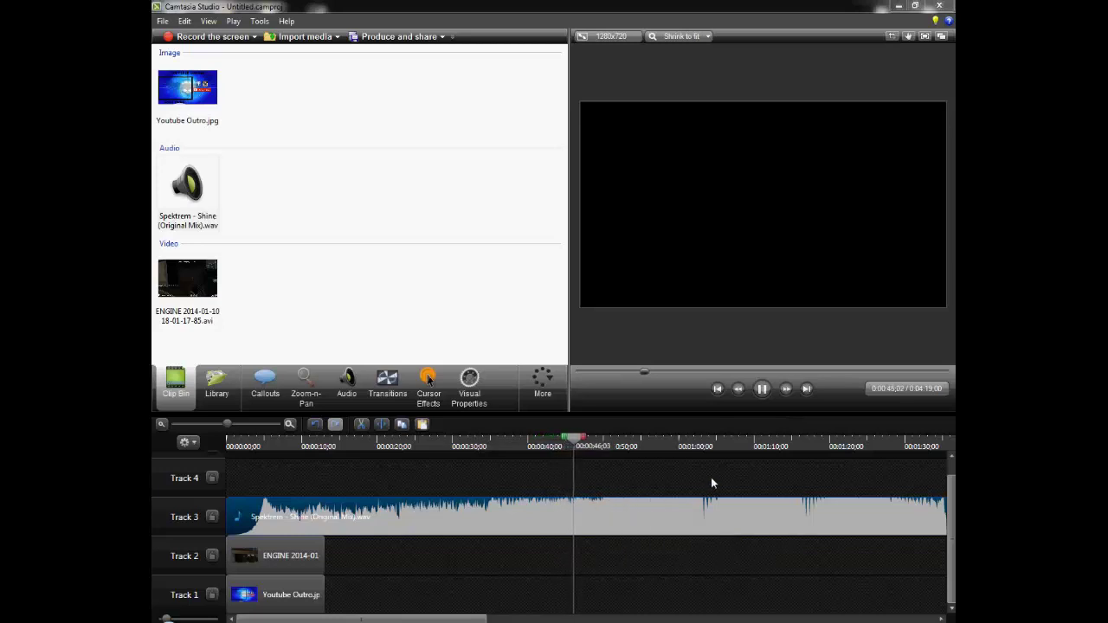
left_click(762, 390)
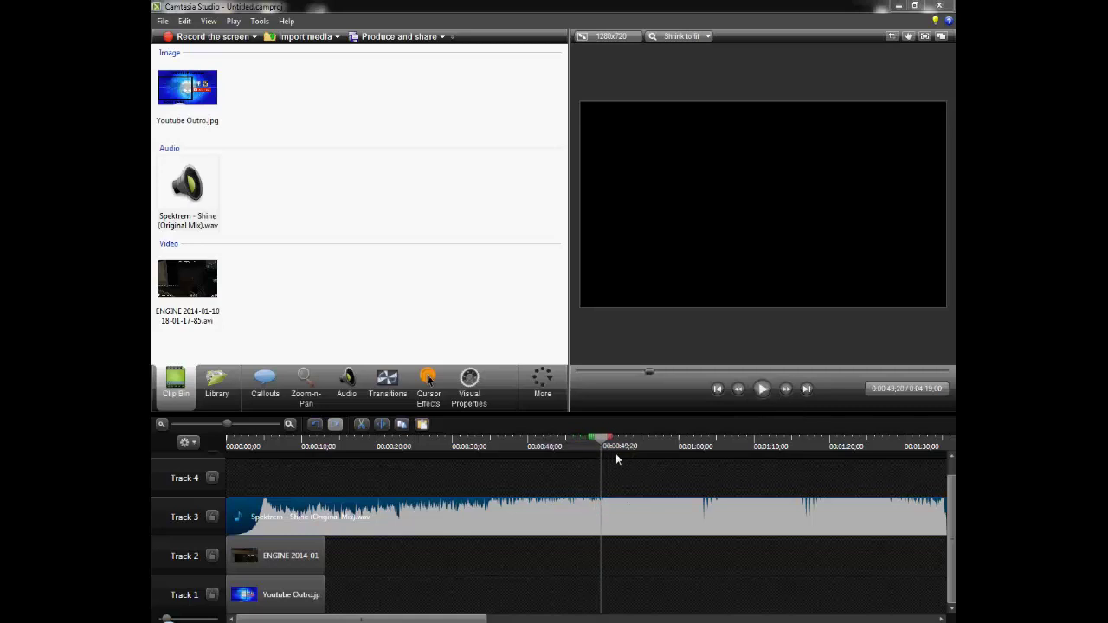
left_click_drag(612, 442, 713, 443)
right_click(656, 517)
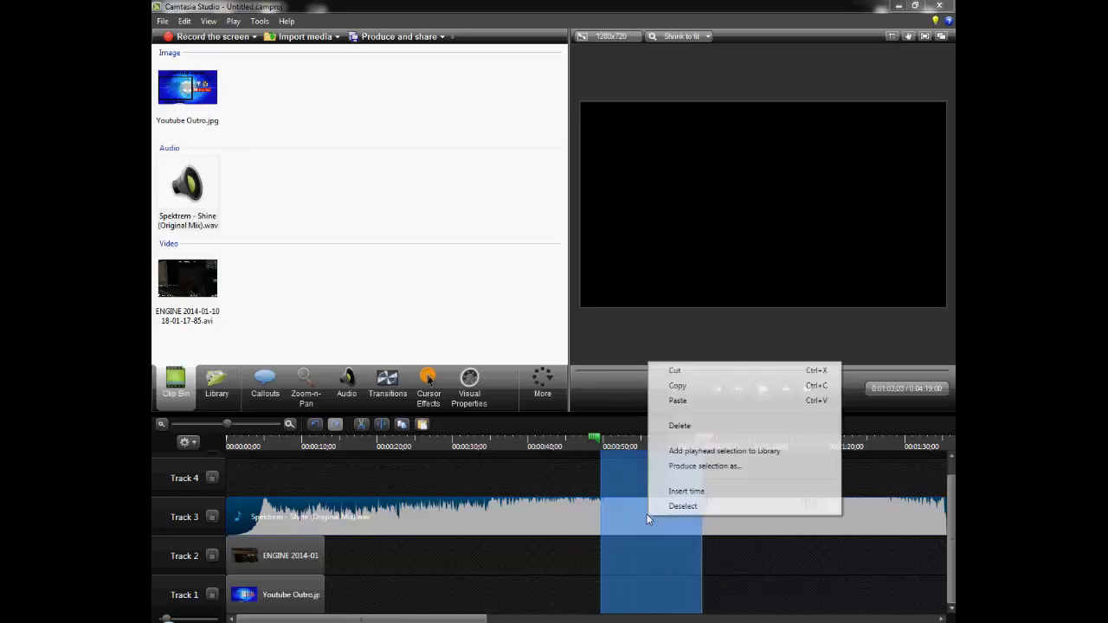
left_click(679, 372)
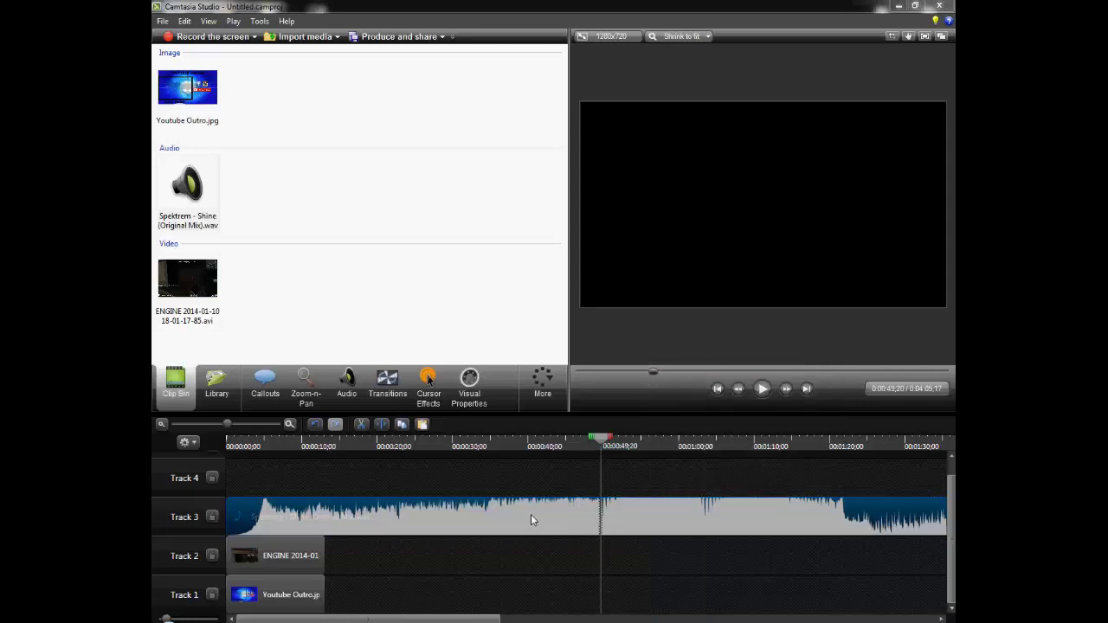
- Delete the remaining music, paste the cut passage at the start of Track 3, and trim it to a duration of 13;02
key("Delete")
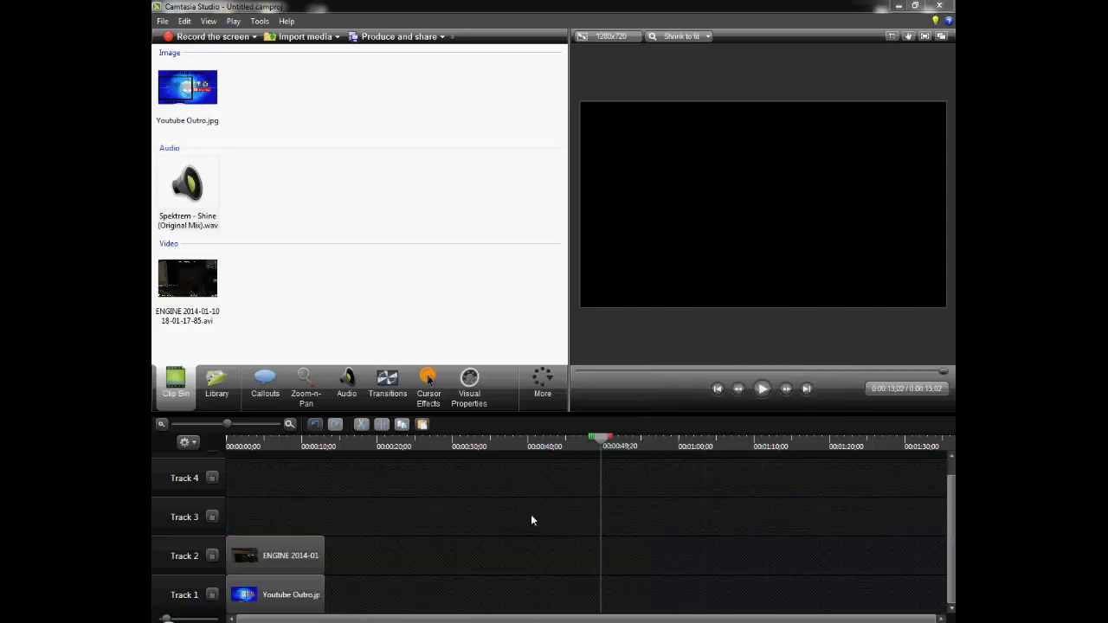
right_click(228, 509)
left_click(299, 350)
left_click_drag(642, 507, 230, 524)
left_click_drag(327, 526, 324, 527)
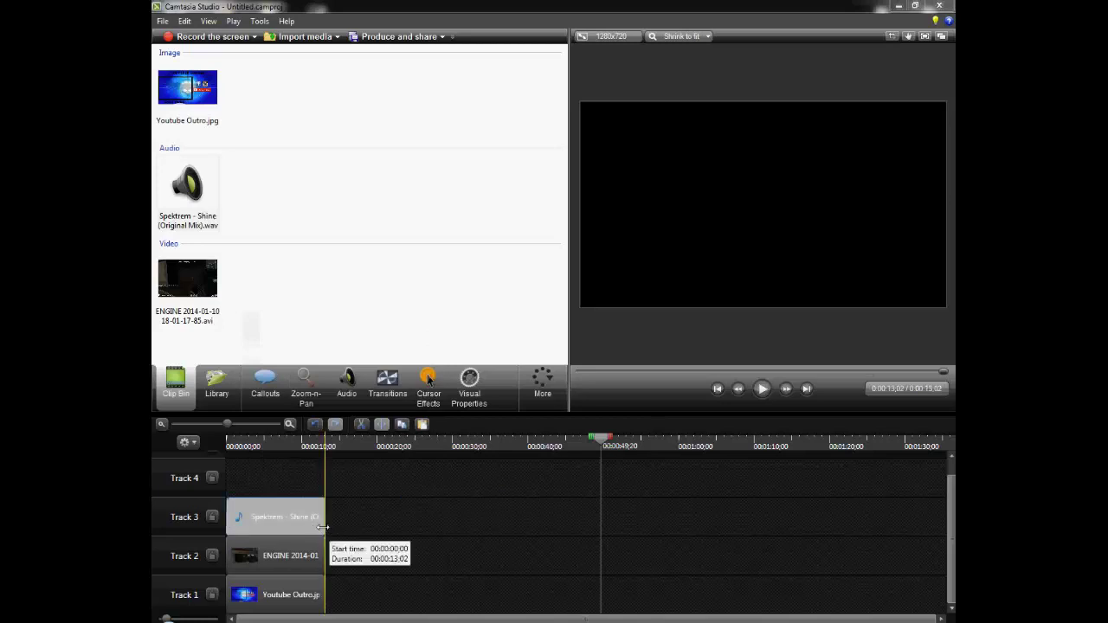
- Return the playhead to the timeline's start and play back the assembled outro
left_click_drag(599, 444, 569, 444)
left_click_drag(681, 481, 158, 468)
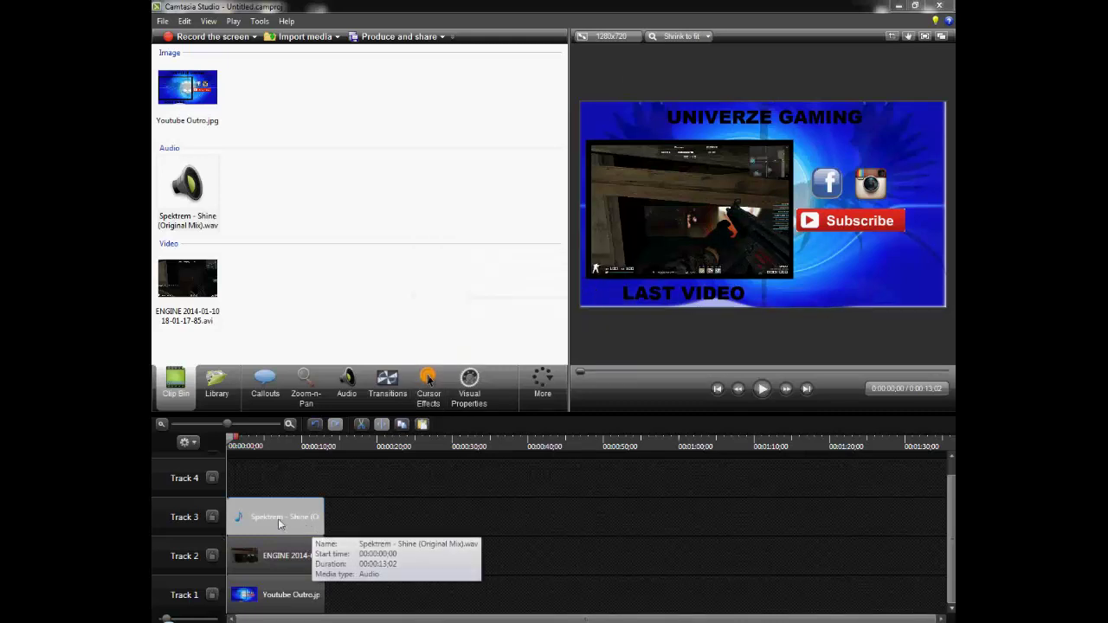
left_click(763, 388)
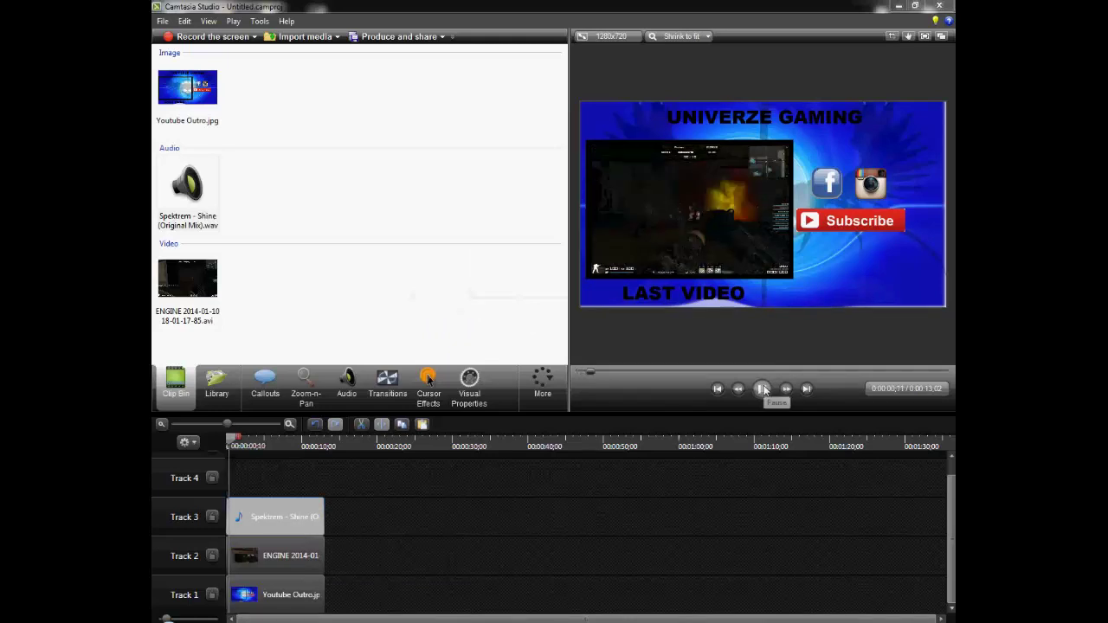